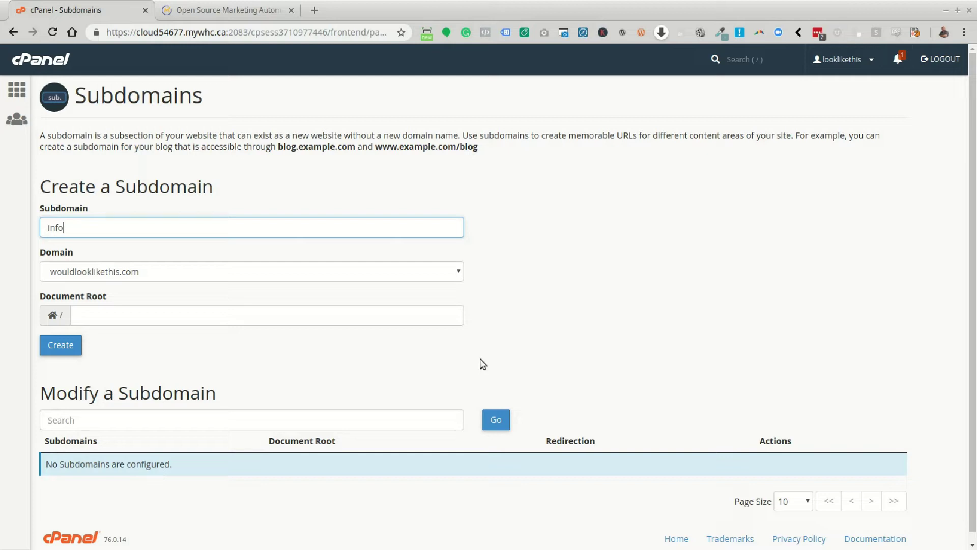
Create the info subdomain under parent domain wouldlooklikethis.com and go back to the subdomain list.
click(163, 273)
click(164, 280)
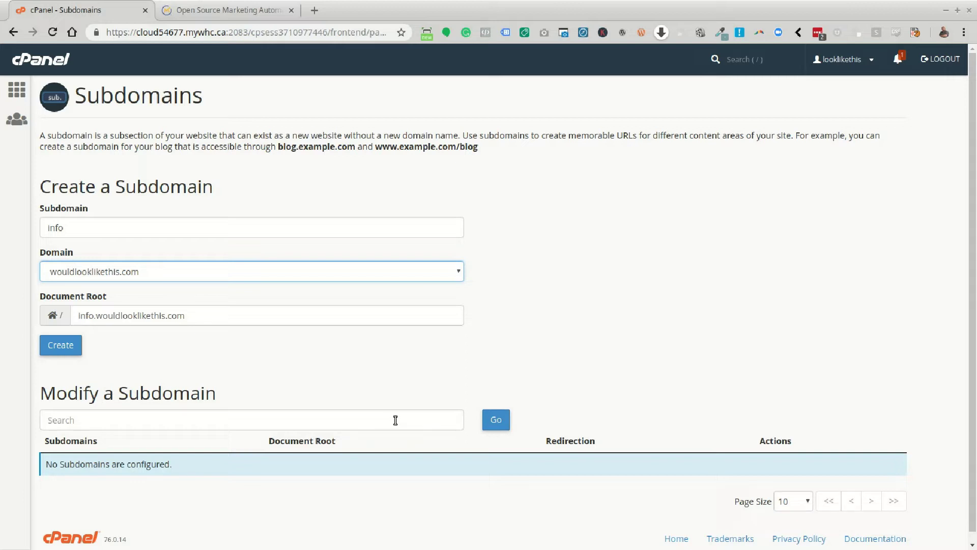
click(70, 345)
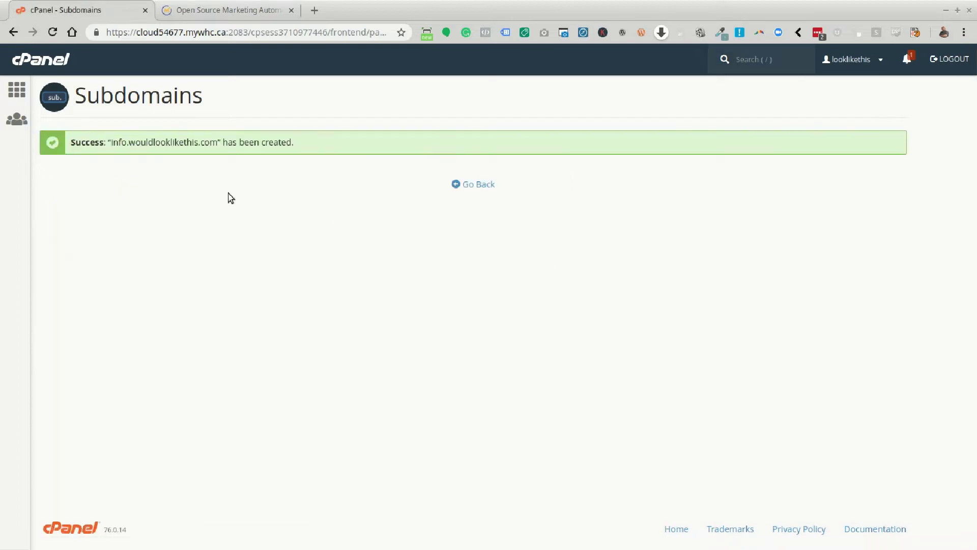
click(474, 185)
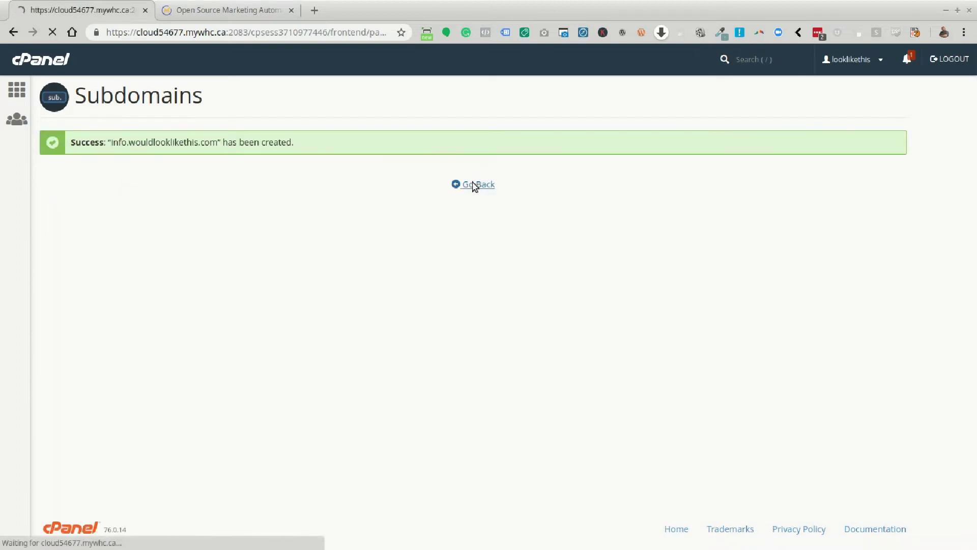
Run AutoSSL from Security > SSL/TLS Status for info.wouldlooklikethis.com, then return home.
click(17, 92)
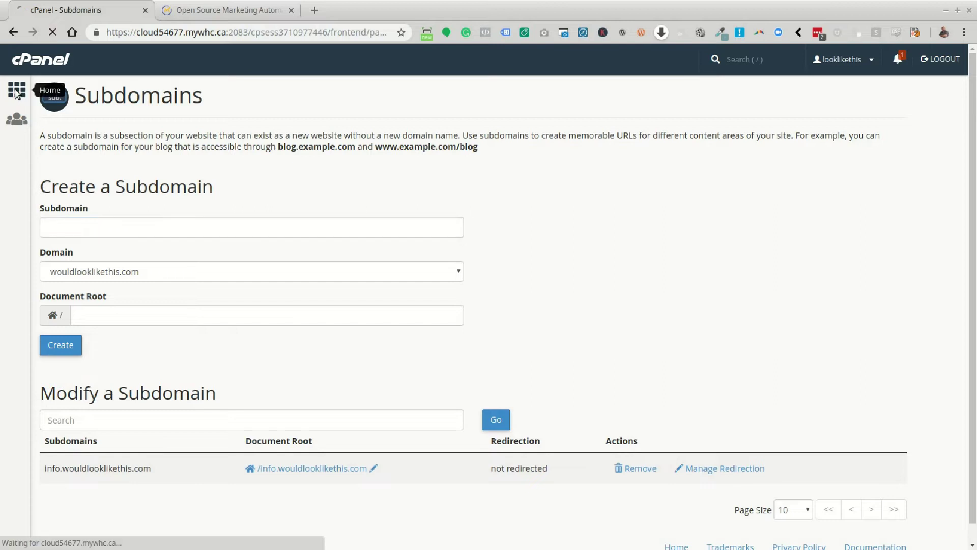
scroll(450, 387, down, 3)
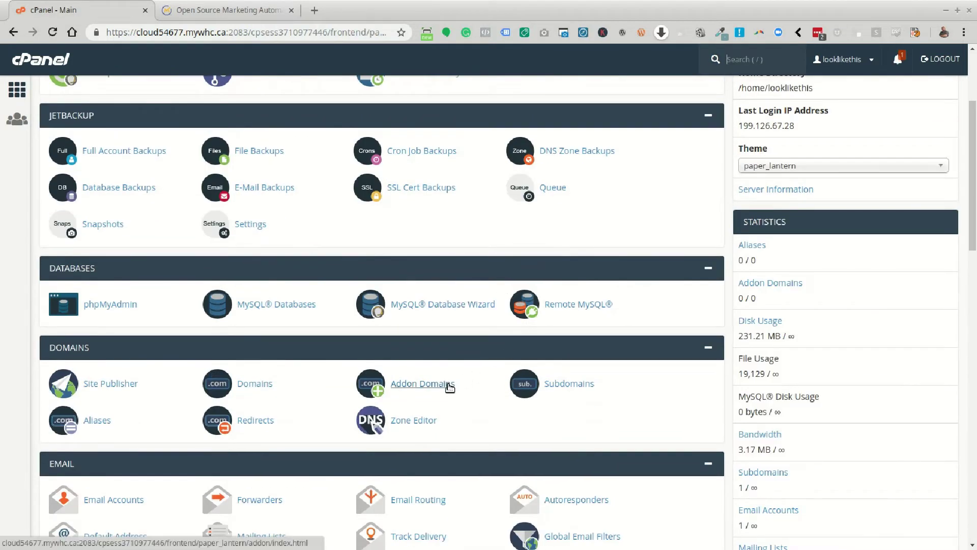
scroll(450, 388, down, 13)
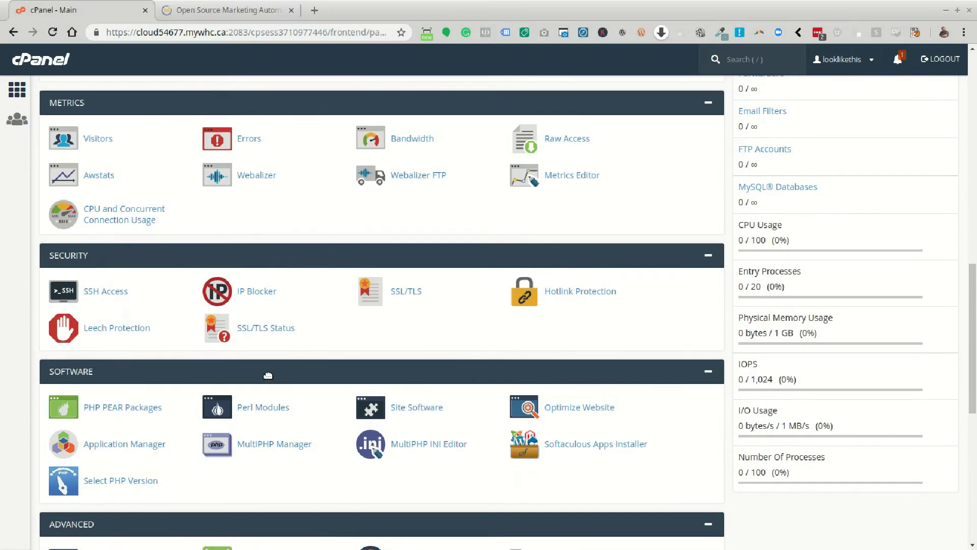
click(269, 332)
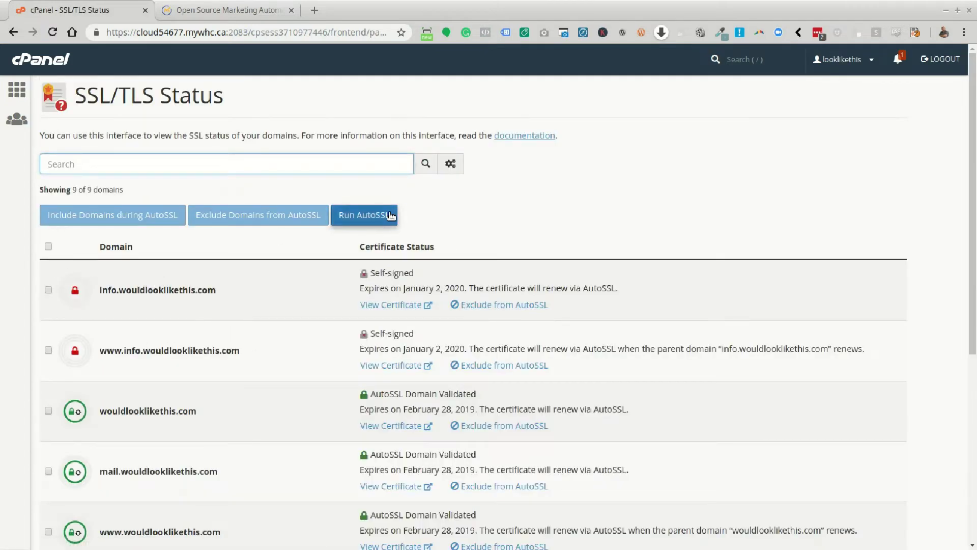
click(391, 216)
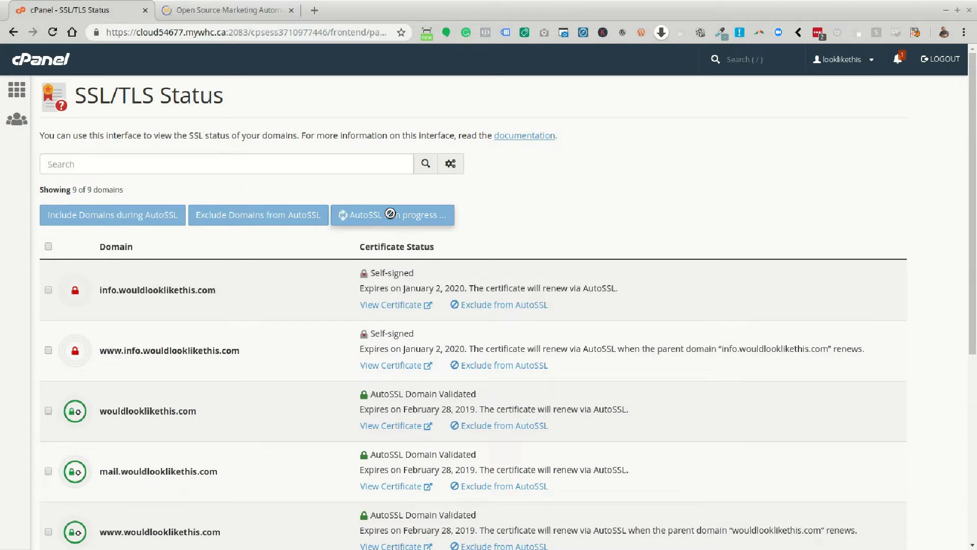
click(17, 91)
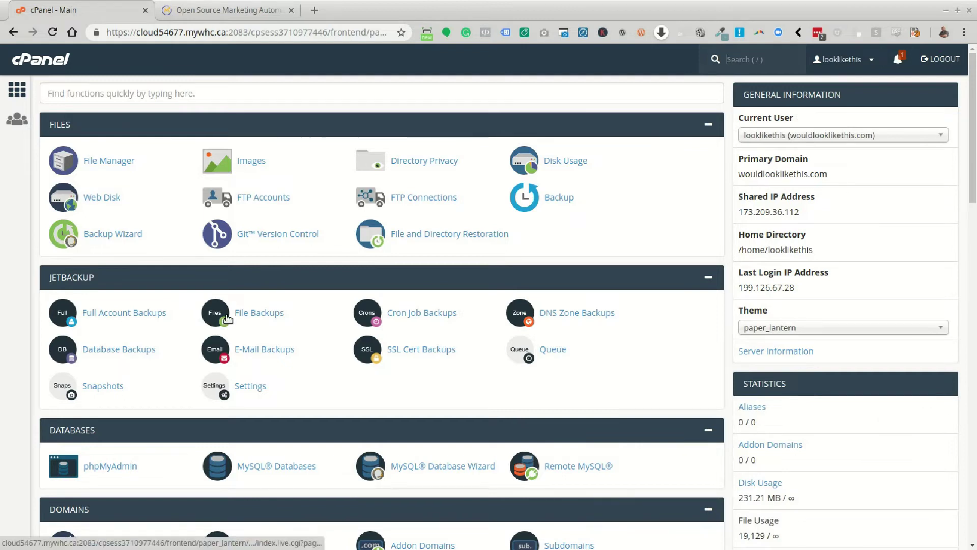
Show the info.wouldlooklikethis.com folder in File Manager, then switch to the mautic.org tab.
click(103, 163)
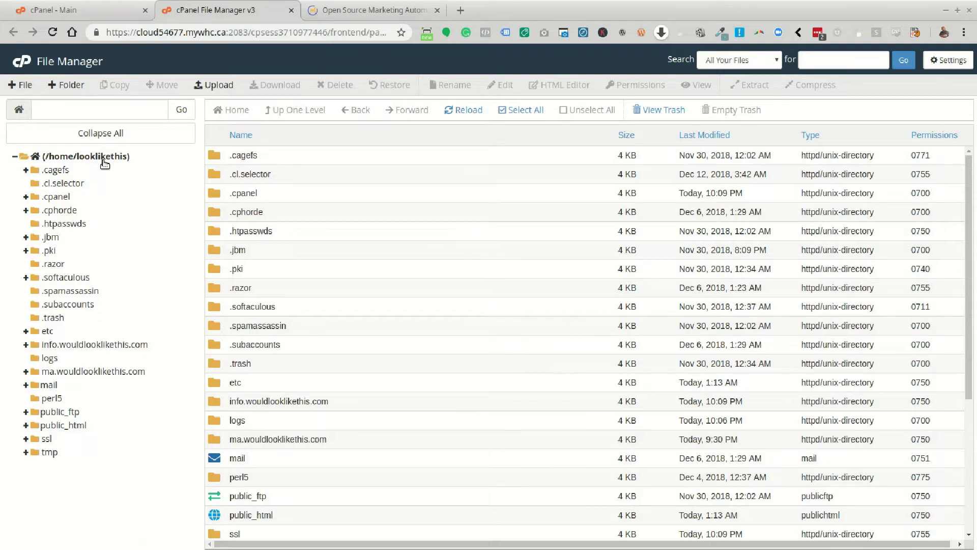
click(107, 343)
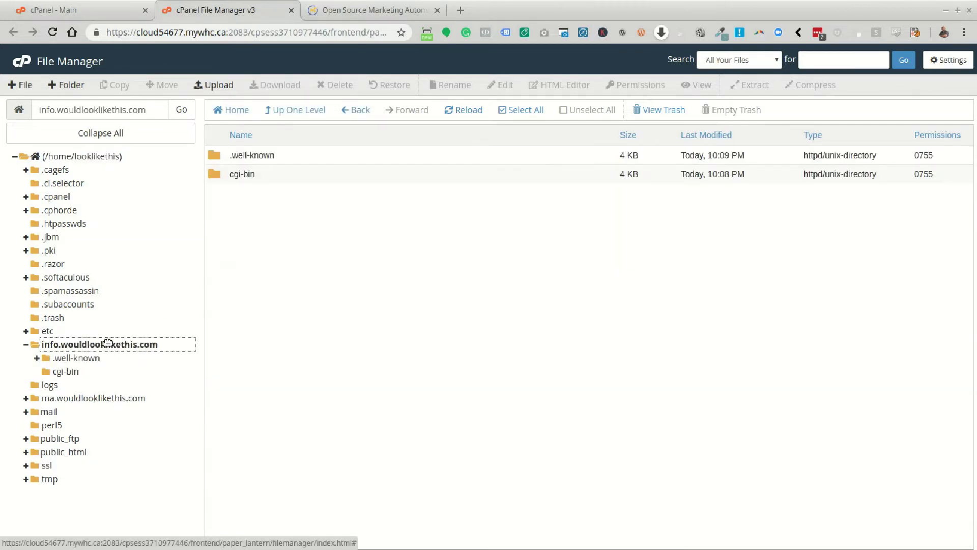
click(314, 209)
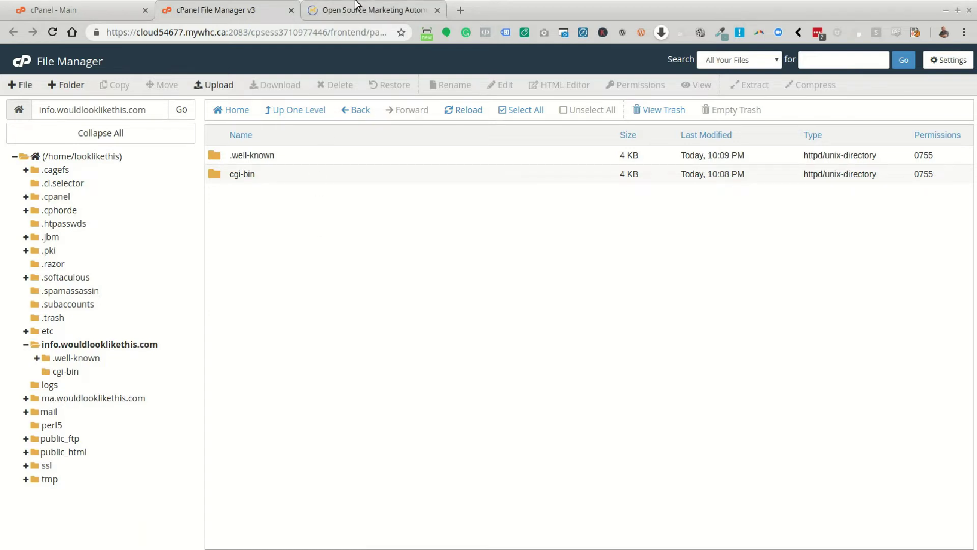
click(352, 12)
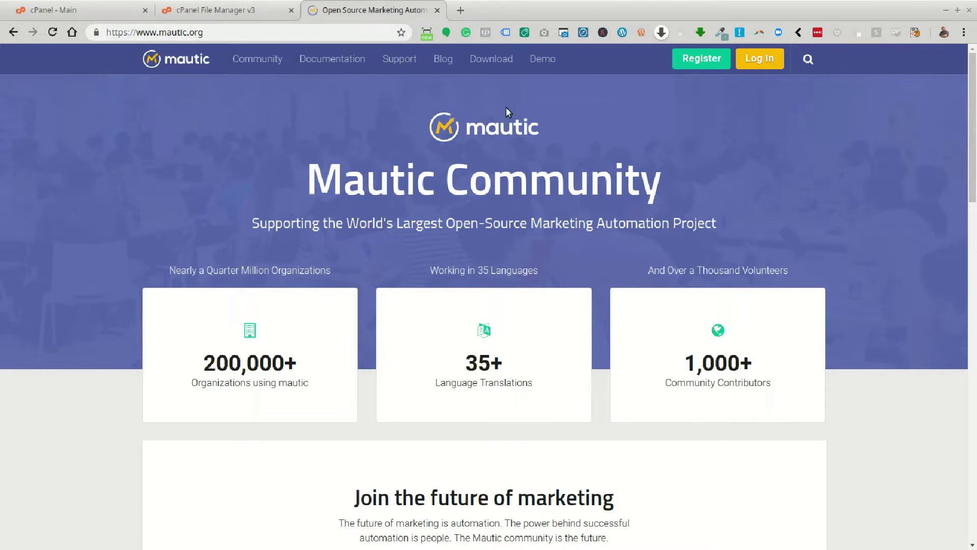
Review the mautic.org Download page, then return to the File Manager tab.
click(501, 62)
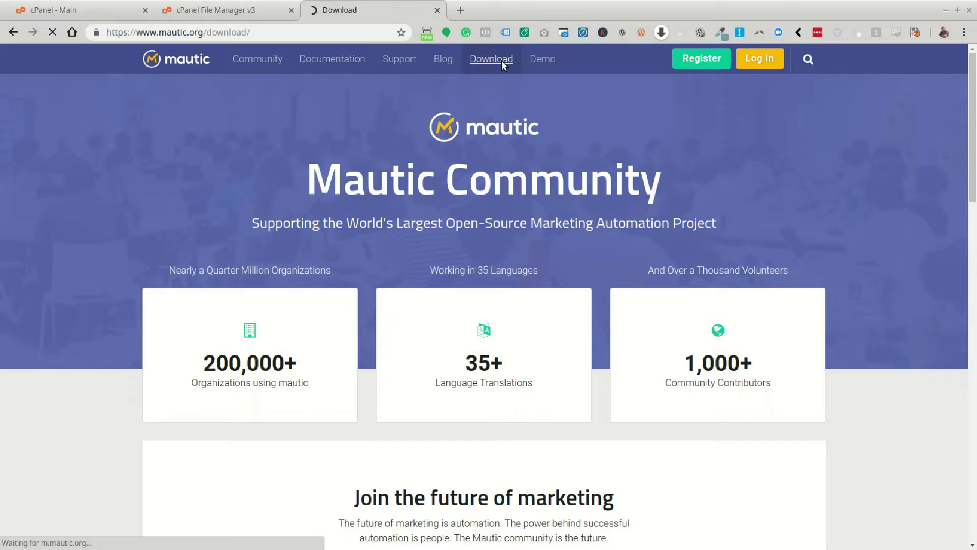
scroll(360, 322, down, 5)
scroll(360, 328, up, 5)
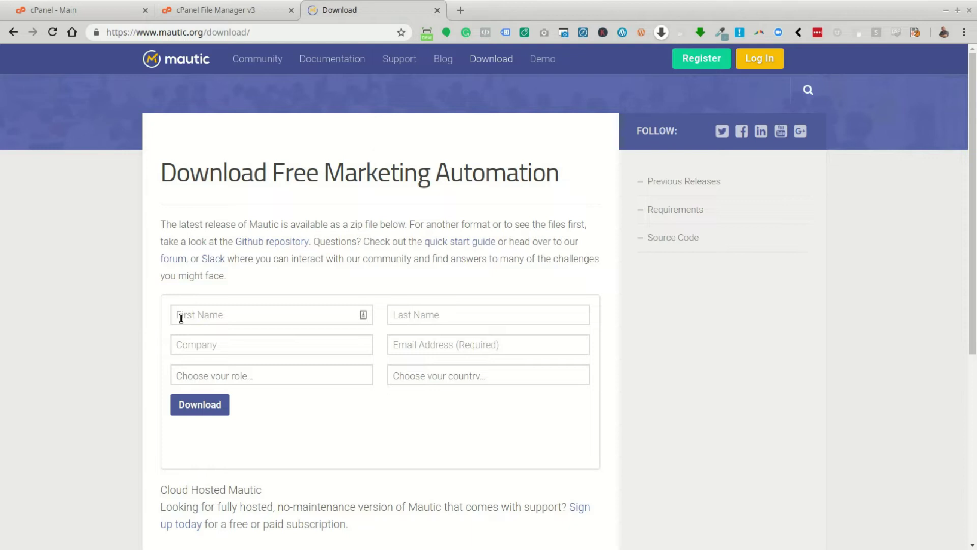
click(232, 14)
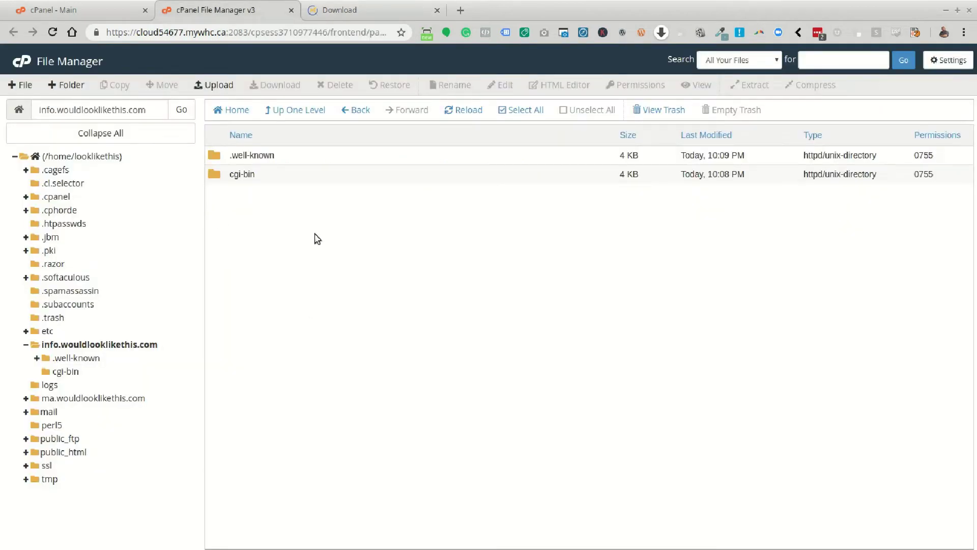
Upload the 46.6 MB 2.15.0.zip archive to info.wouldlooklikethis.com and return to the folder.
click(212, 89)
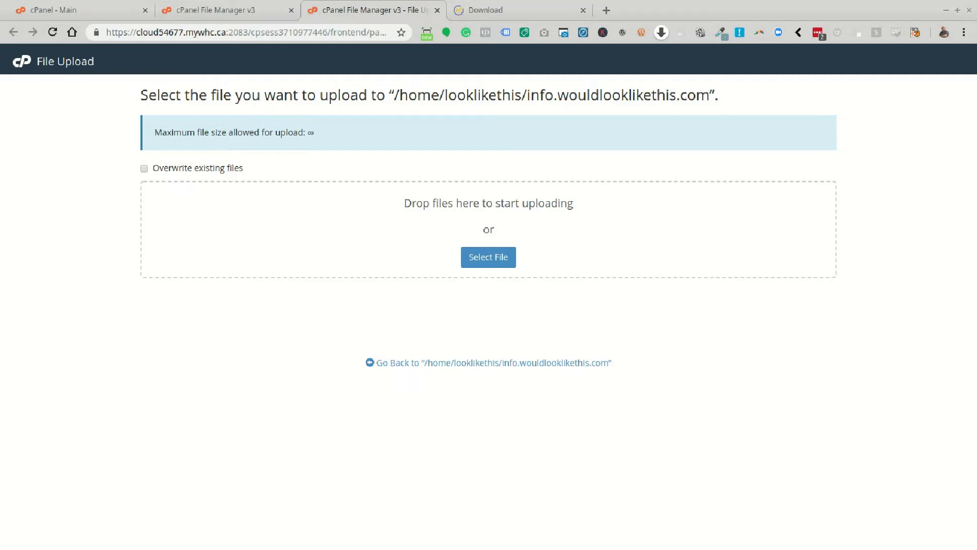
drag(0, 306, 451, 210)
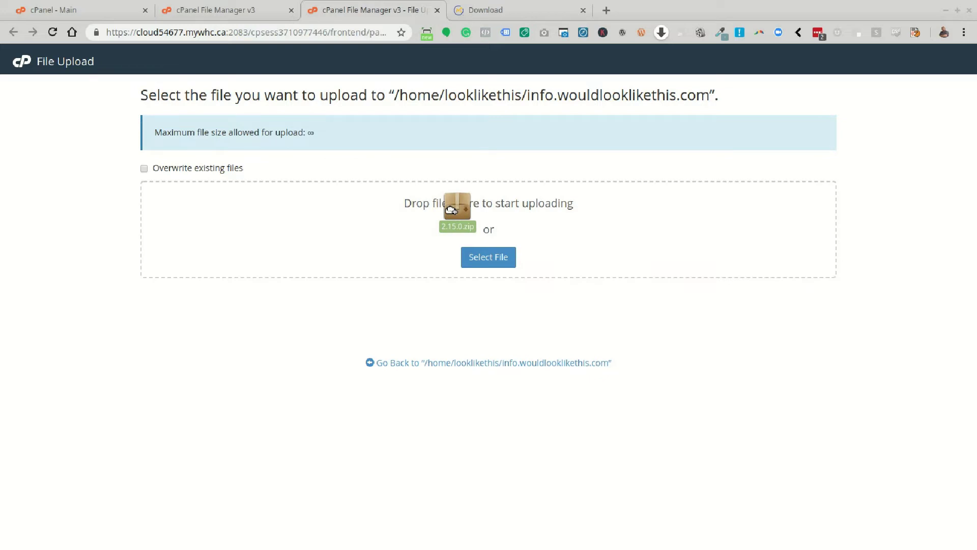
drag(451, 210, 449, 207)
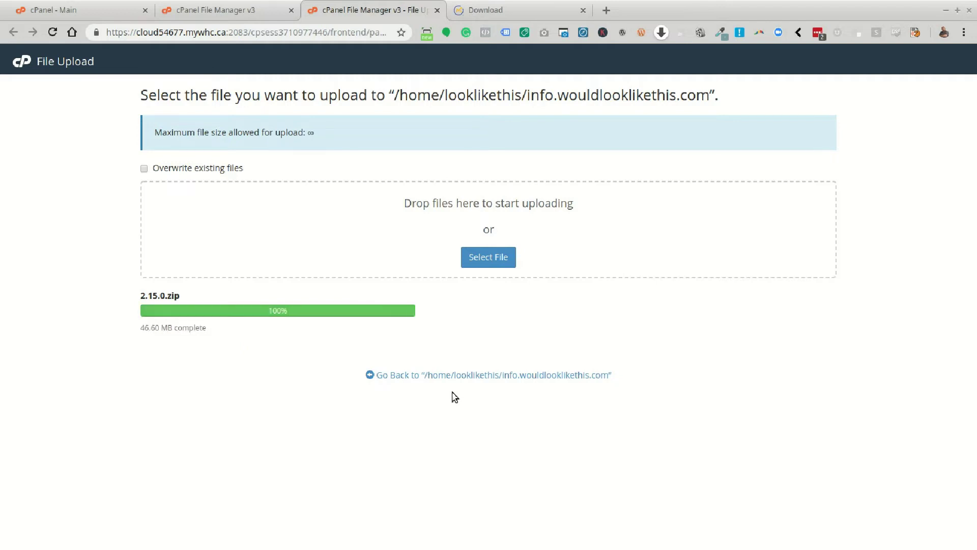
click(460, 376)
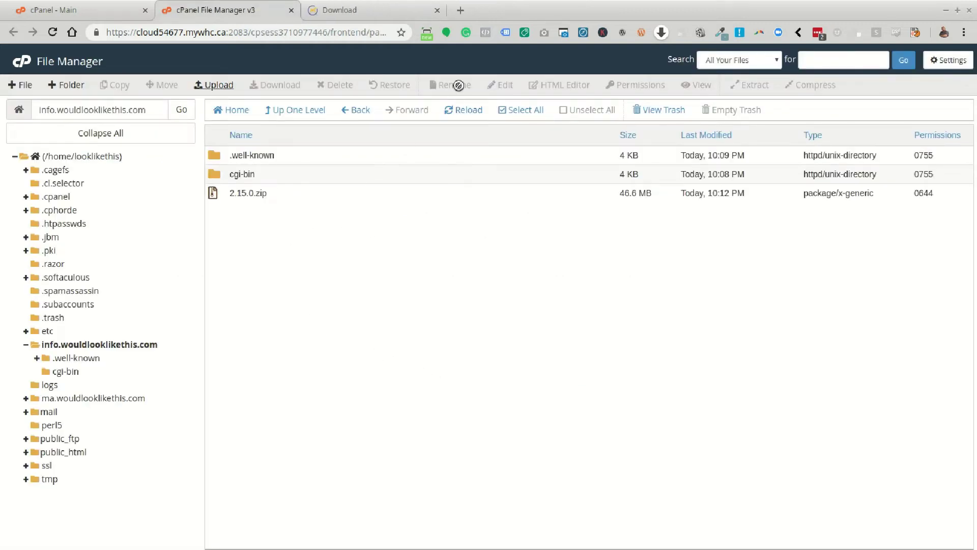
Extract 2.15.0.zip in place, filling the folder with Mautic's app, plugins, themes and vendor files.
click(459, 112)
click(242, 197)
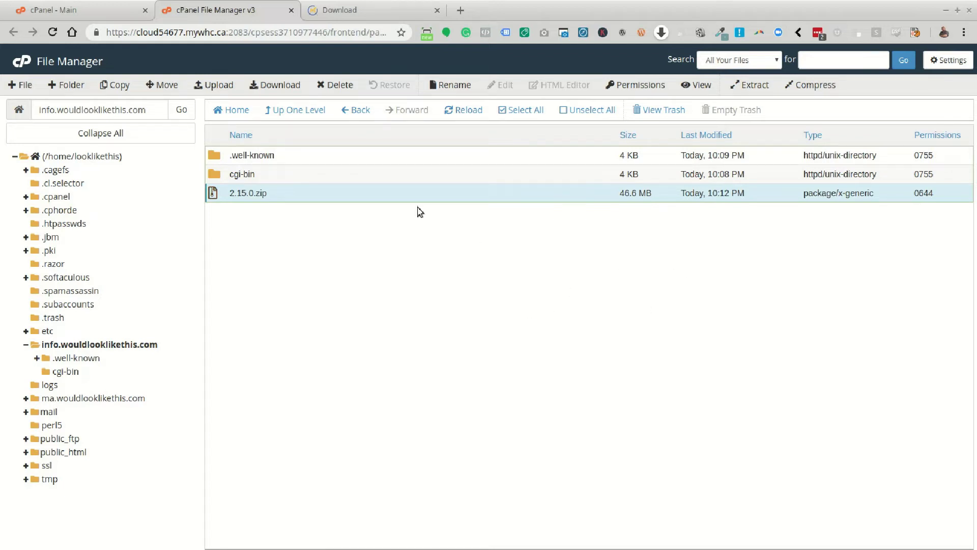
click(751, 85)
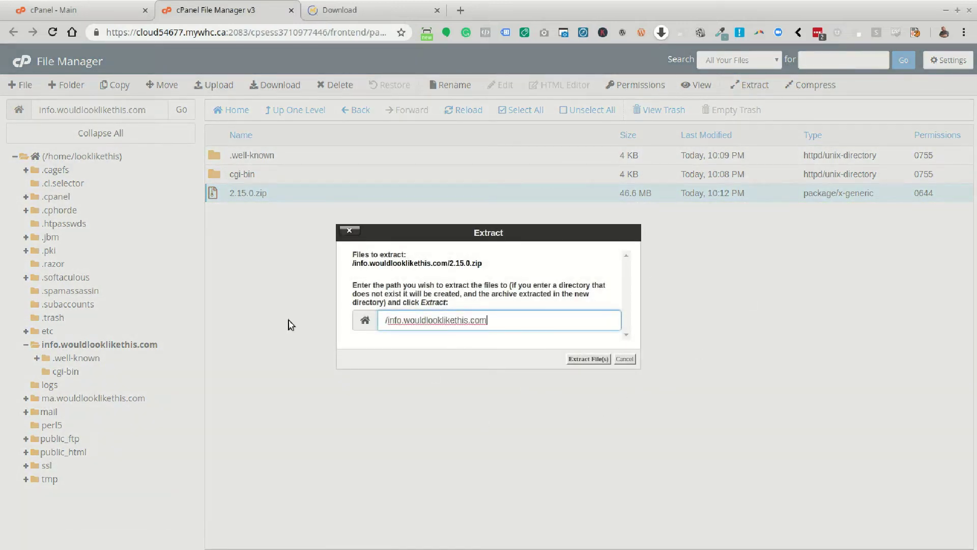
click(586, 360)
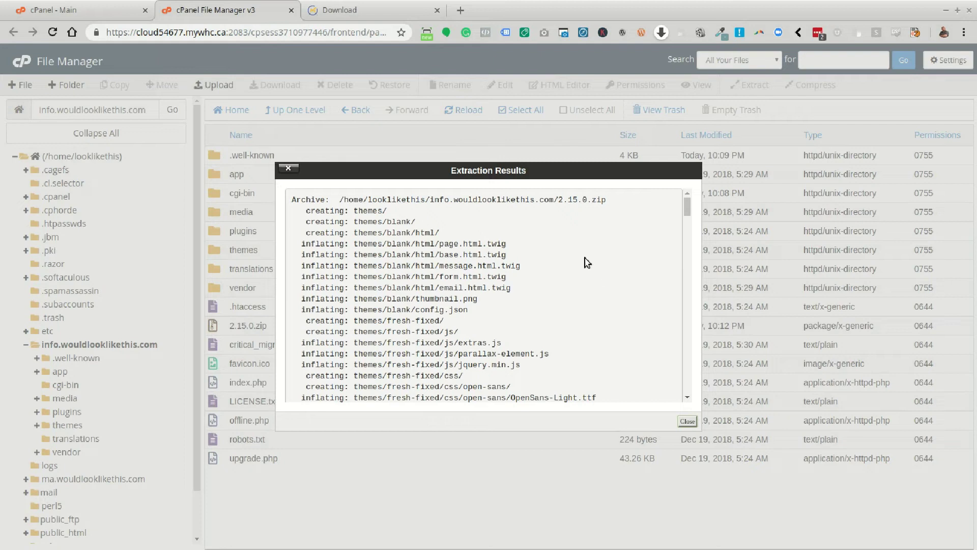
scroll(590, 267, down, 3)
scroll(616, 350, down, 6)
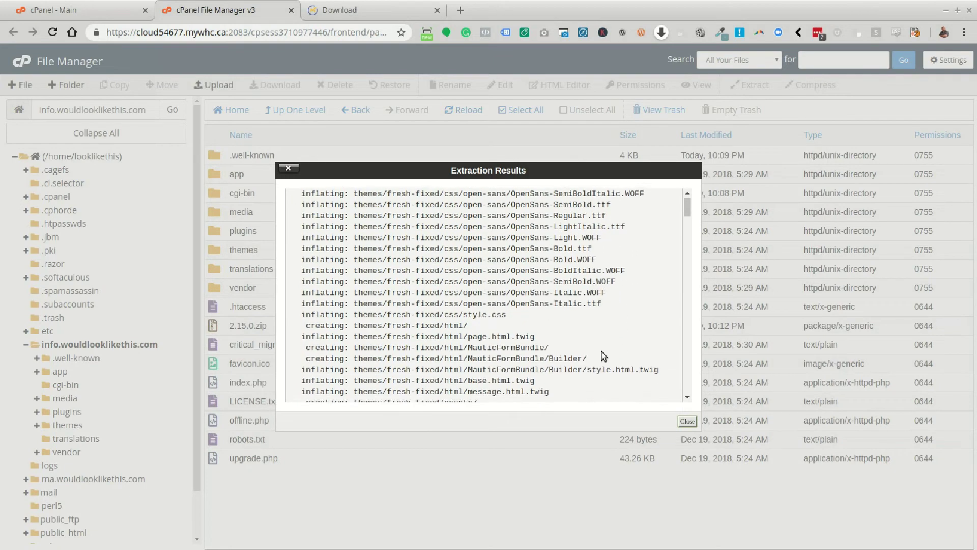
scroll(595, 354, down, 5)
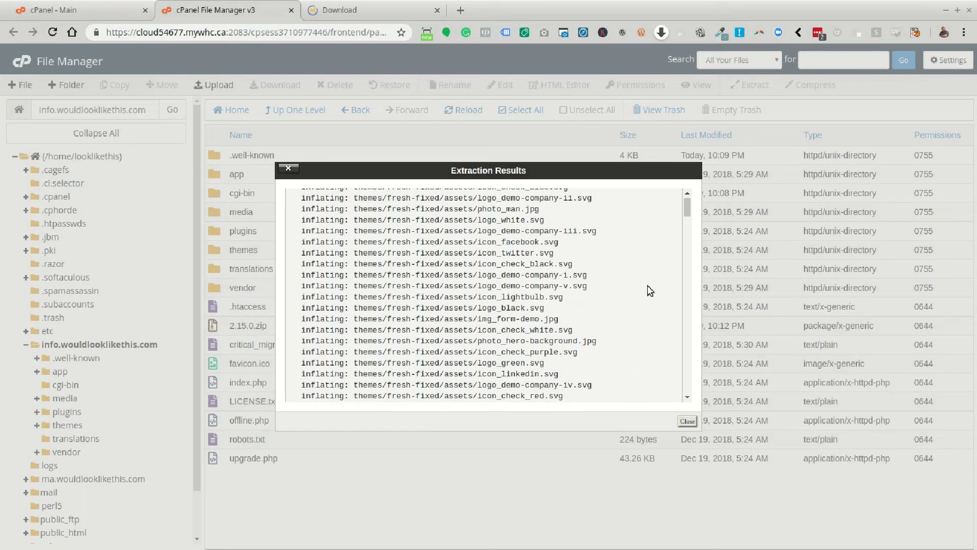
click(687, 422)
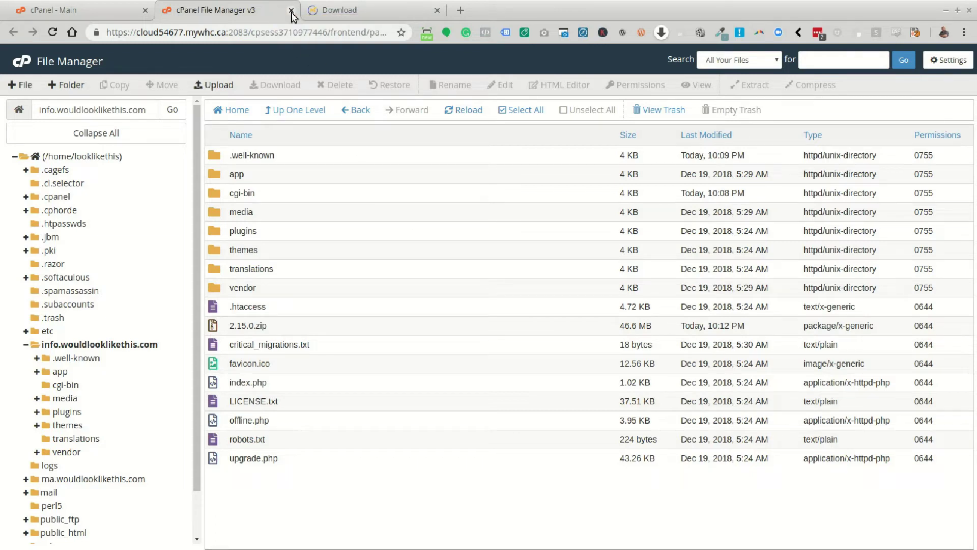
Close File Manager and launch the MySQL Database Wizard from the Databases section of cPanel - Main.
click(291, 11)
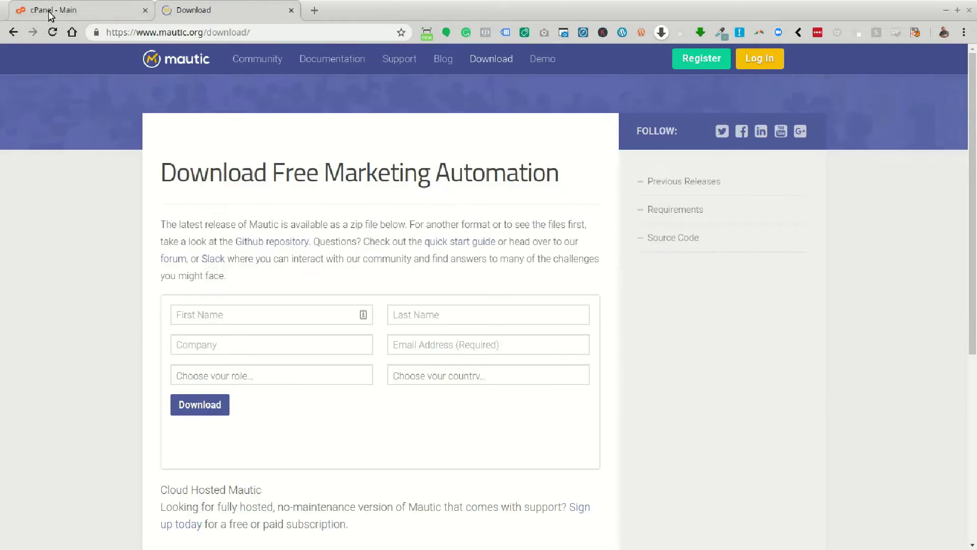
click(49, 12)
scroll(354, 365, down, 2)
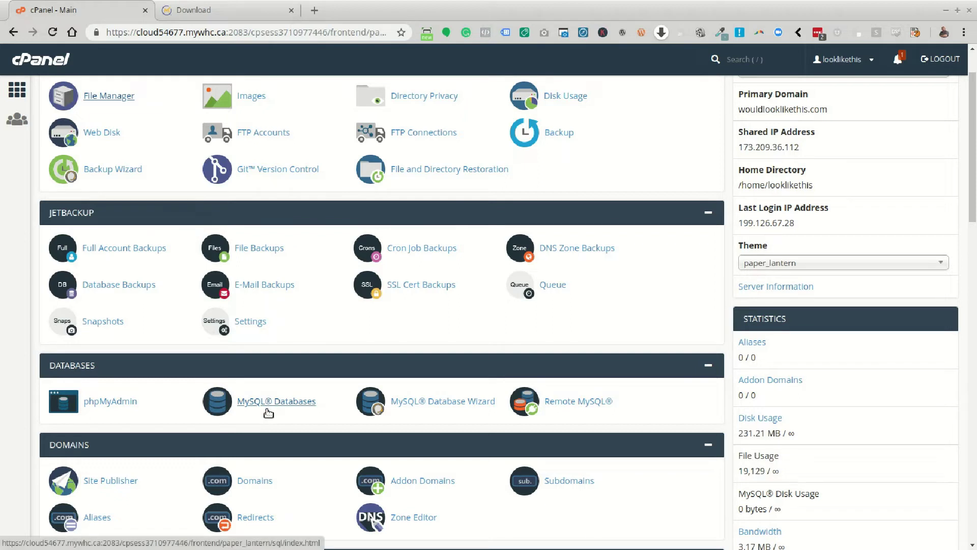
click(294, 397)
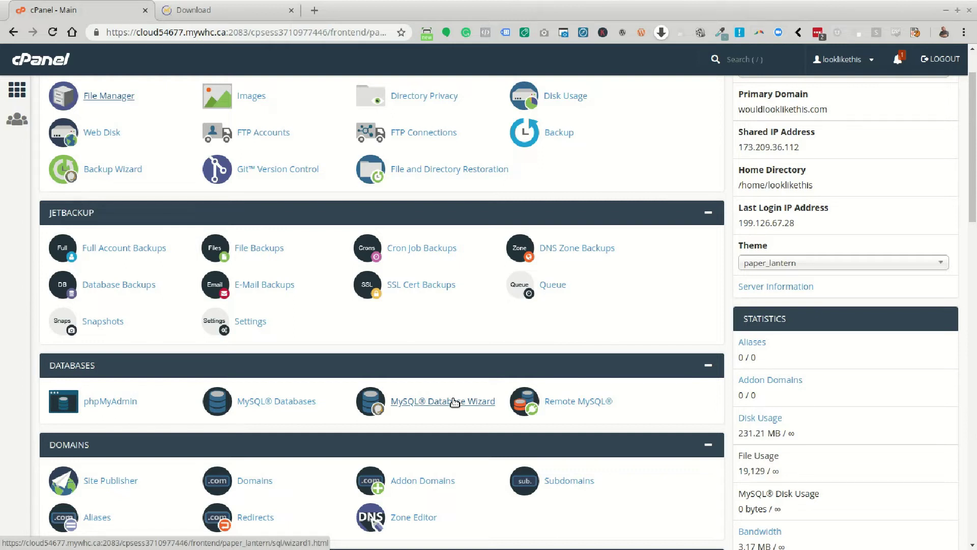
click(455, 402)
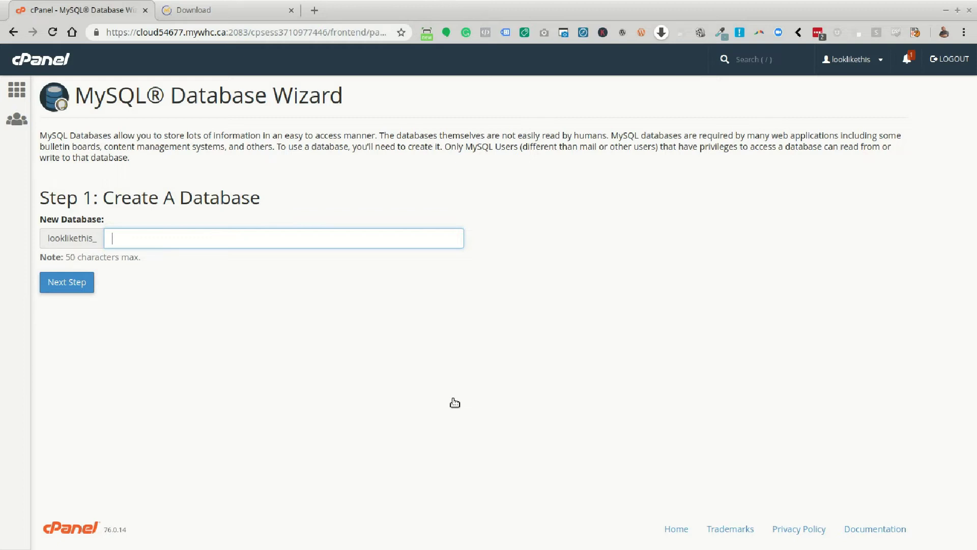
Create the MySQL database named ma_251 and continue to the user step.
text(ma_2)
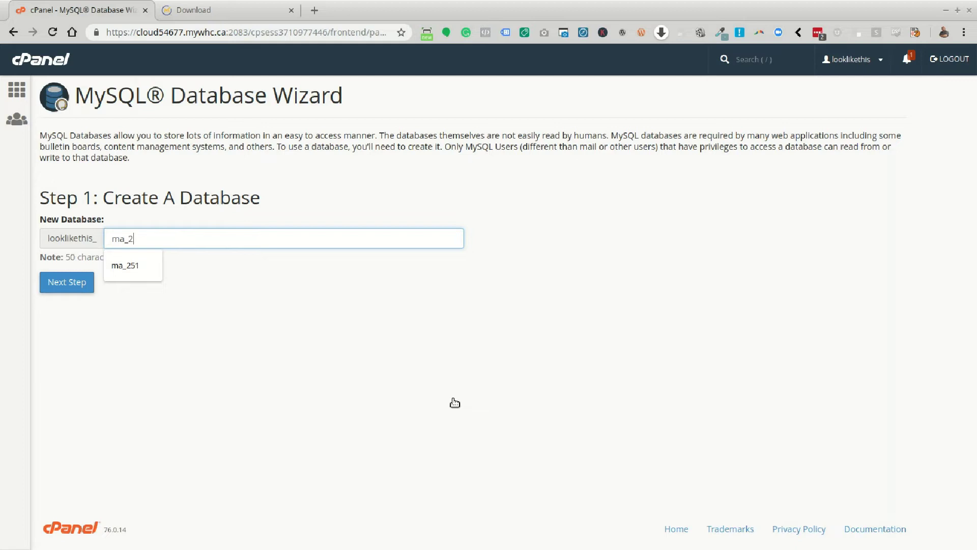
text(51)
click(455, 402)
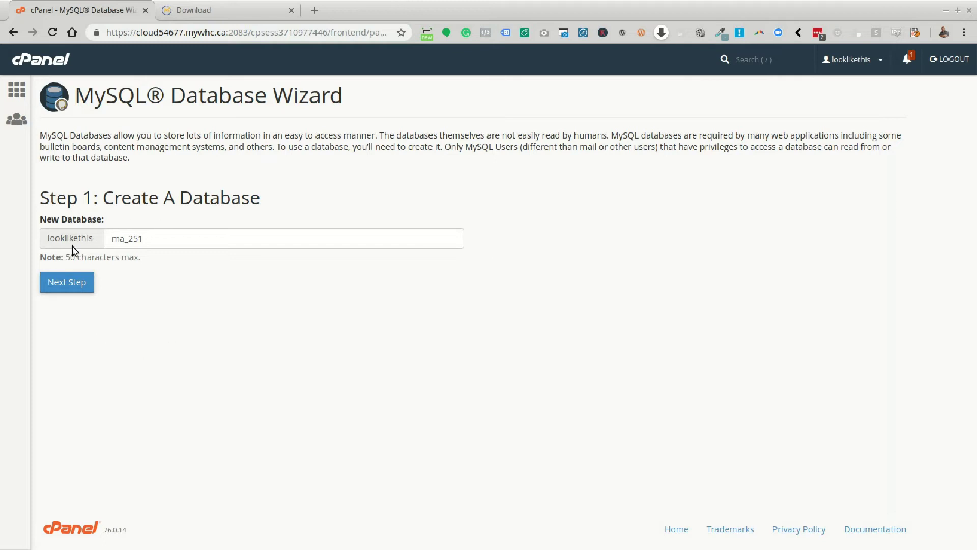
click(66, 288)
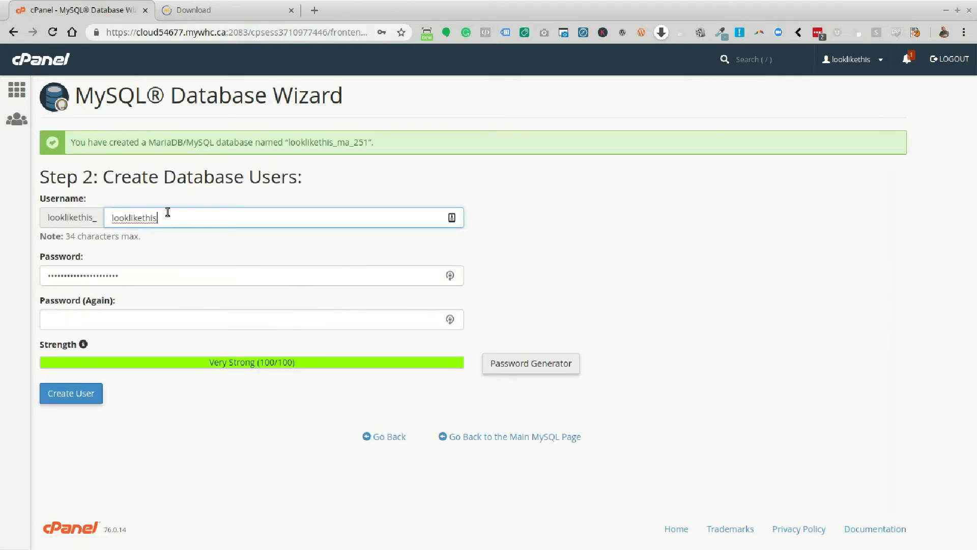
Replace the prefilled username with ma_251 copied from the success message.
double_click(167, 212)
drag(367, 143, 287, 146)
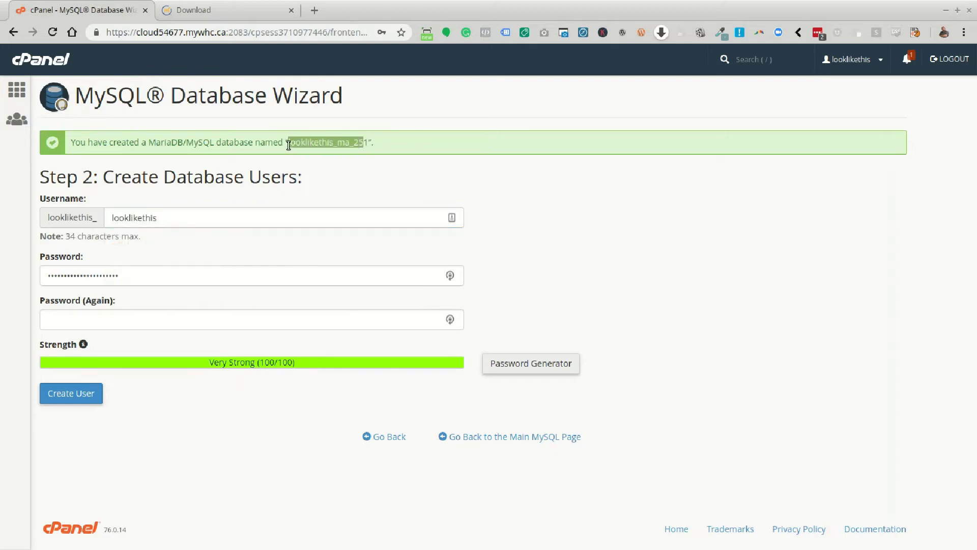
double_click(174, 223)
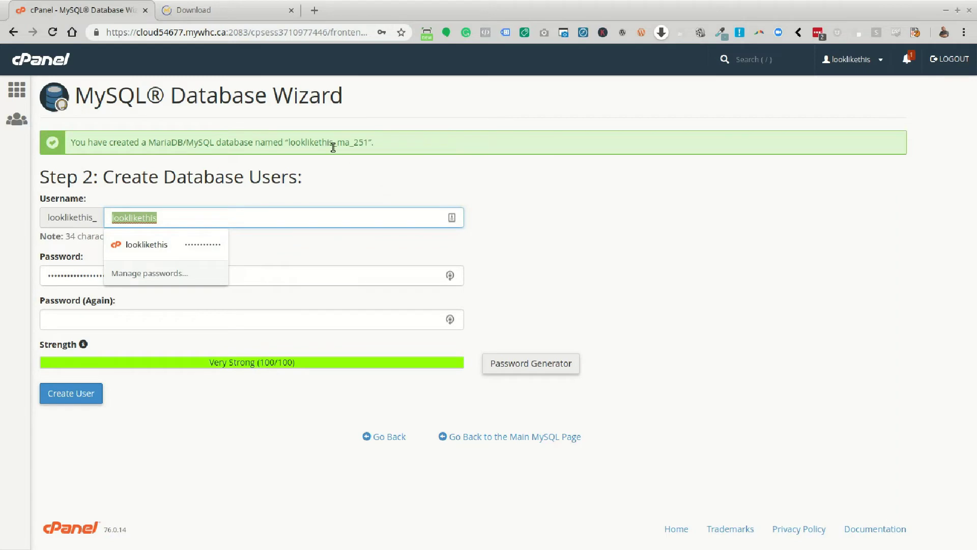
drag(337, 145, 372, 142)
key(ctrl+c)
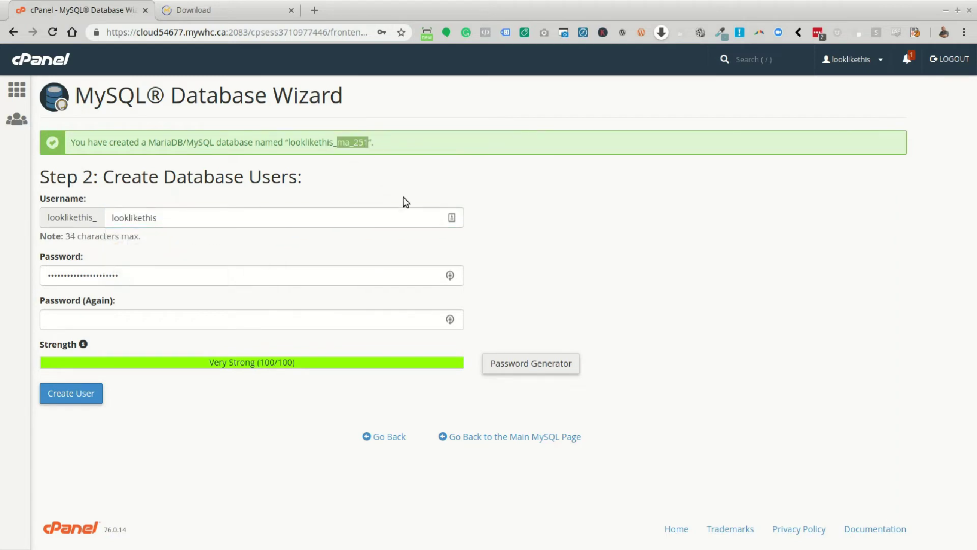
double_click(170, 218)
key(ctrl+v)
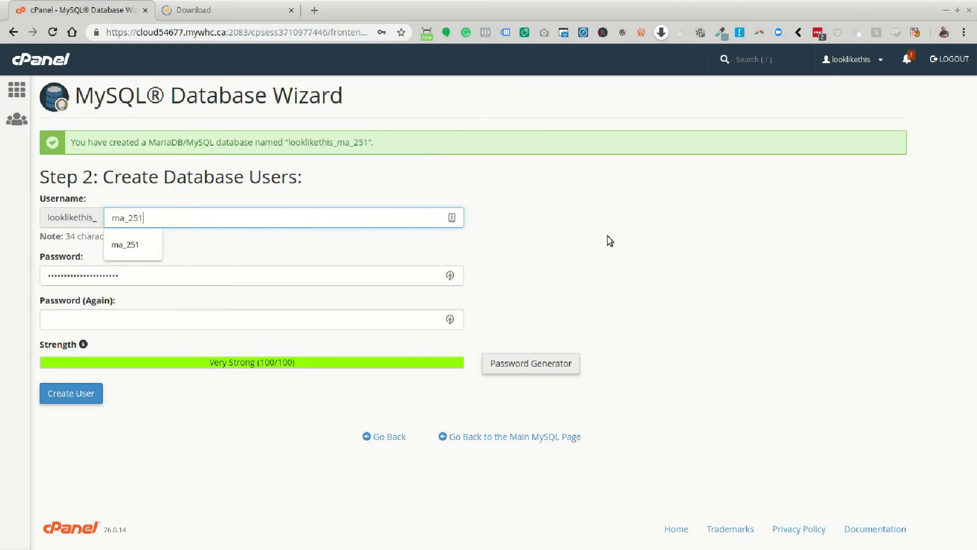
click(620, 244)
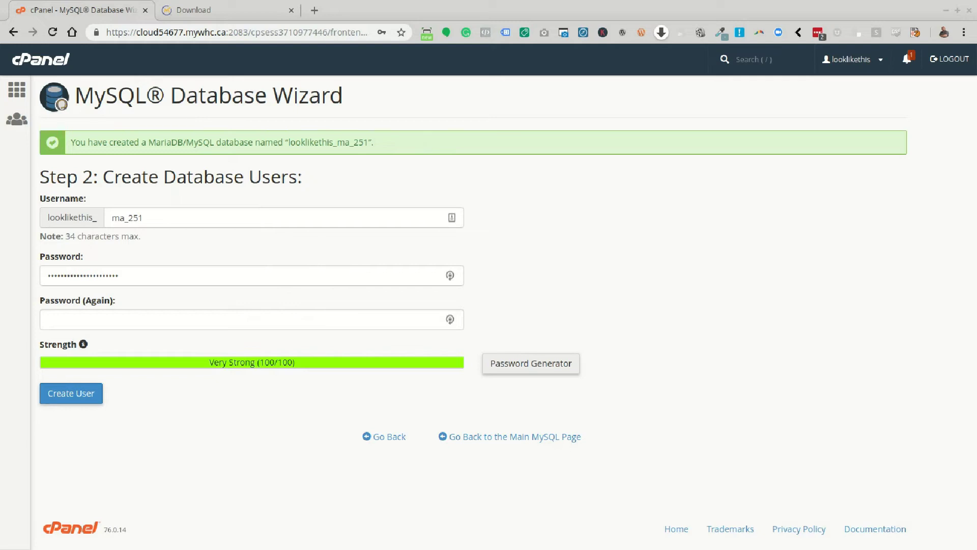
Generate a Very Strong password and enter it in both password fields.
click(555, 367)
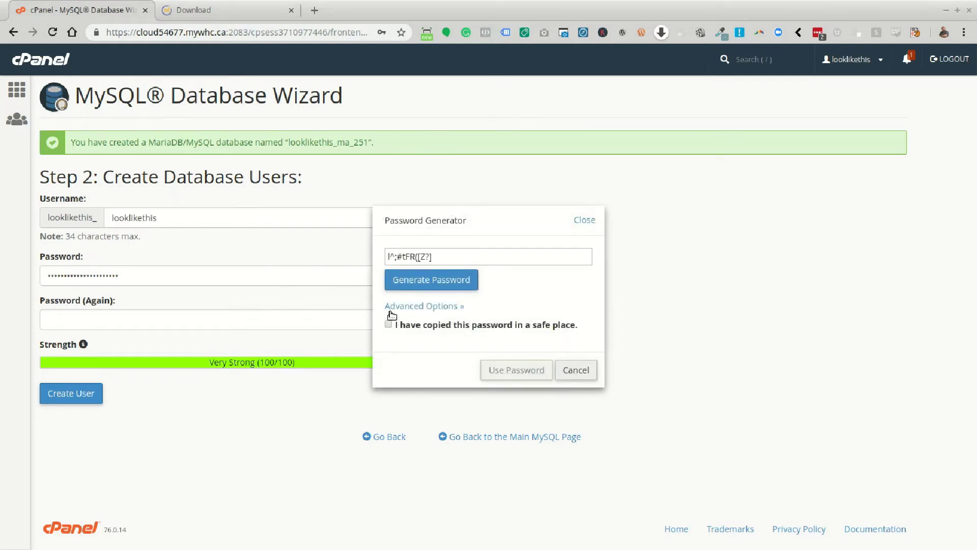
click(434, 308)
double_click(437, 332)
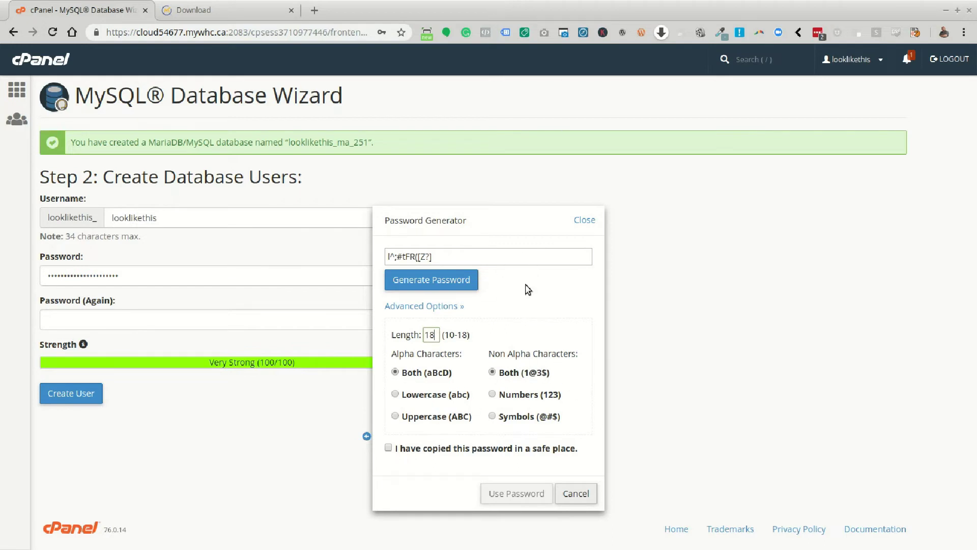
click(475, 283)
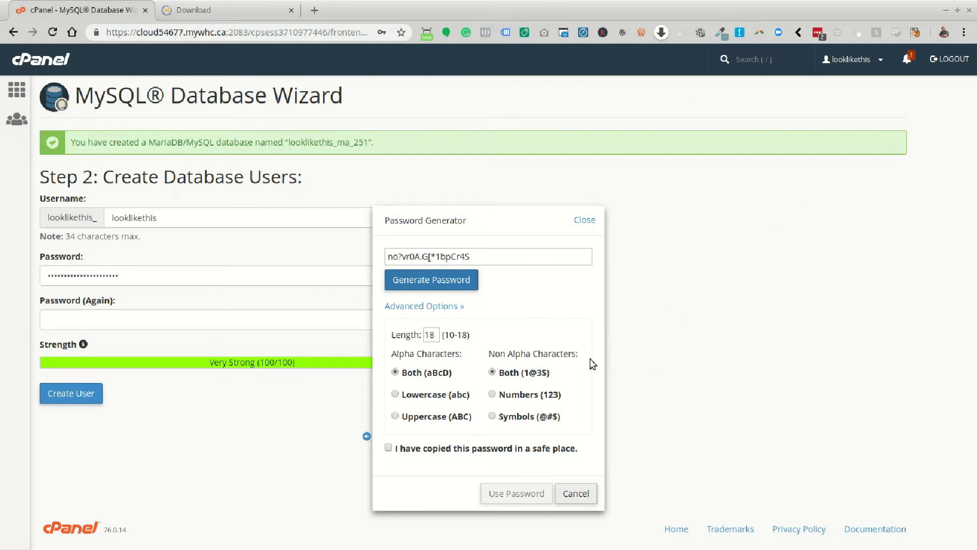
click(589, 220)
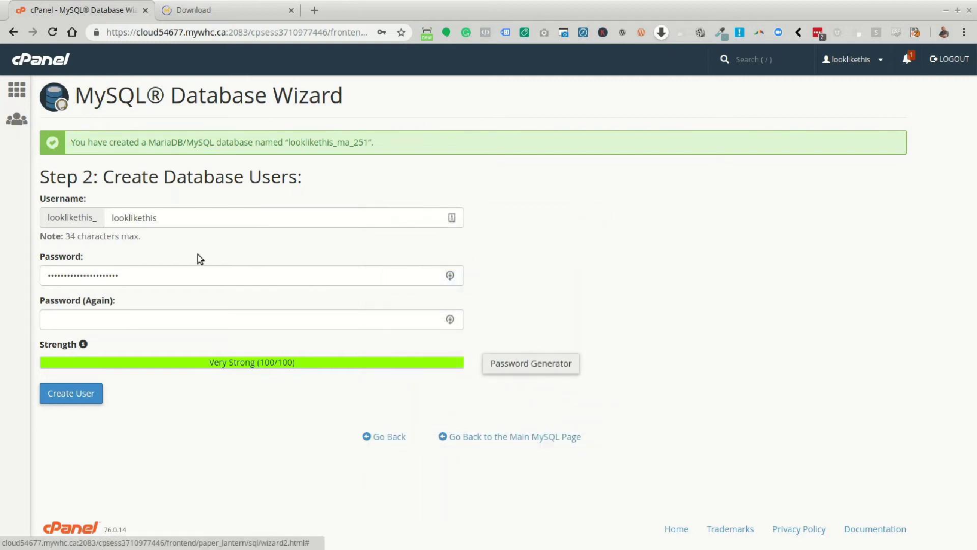
double_click(137, 278)
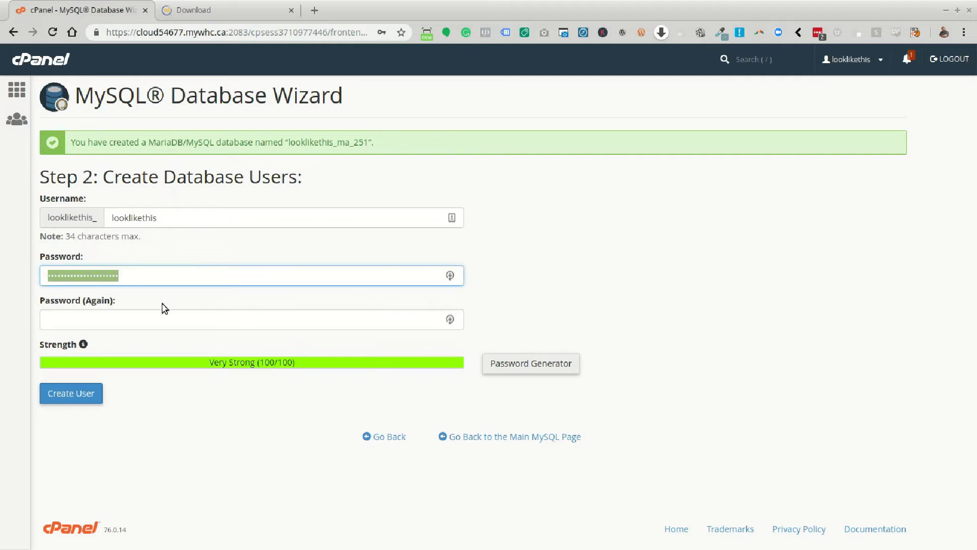
click(126, 322)
key(ctrl+v)
Re-enter the username as ma_251 and create the database user.
click(179, 221)
drag(179, 221, 75, 217)
text(ma)
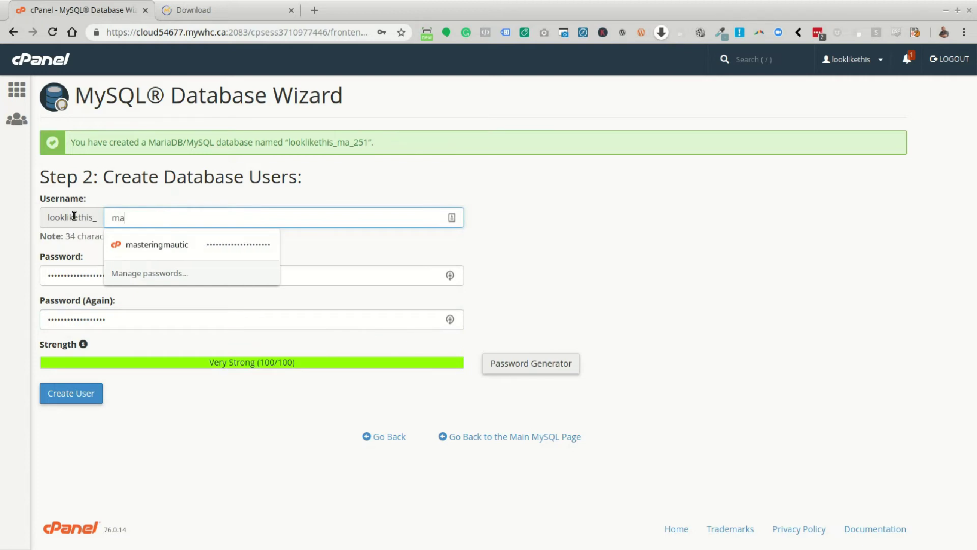
text(_251)
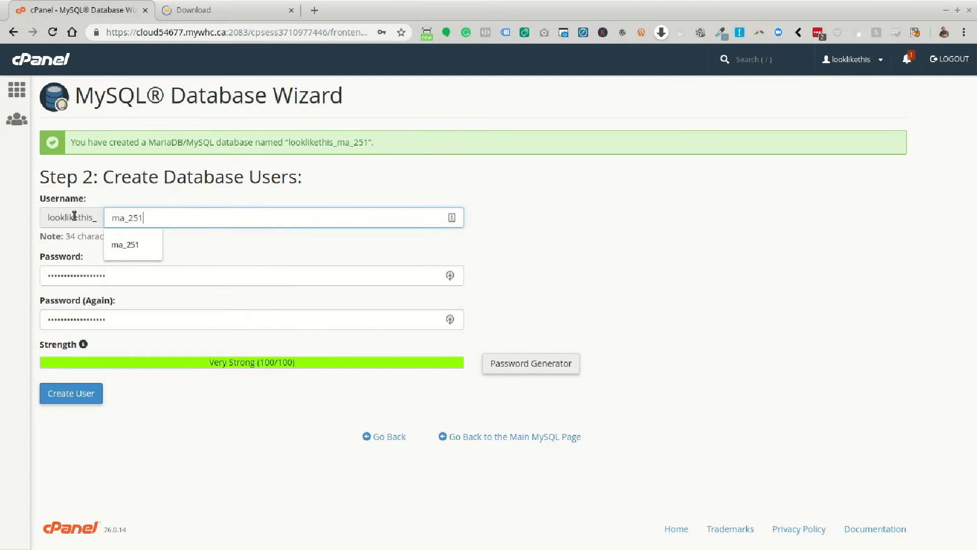
key(Down)
key(Return)
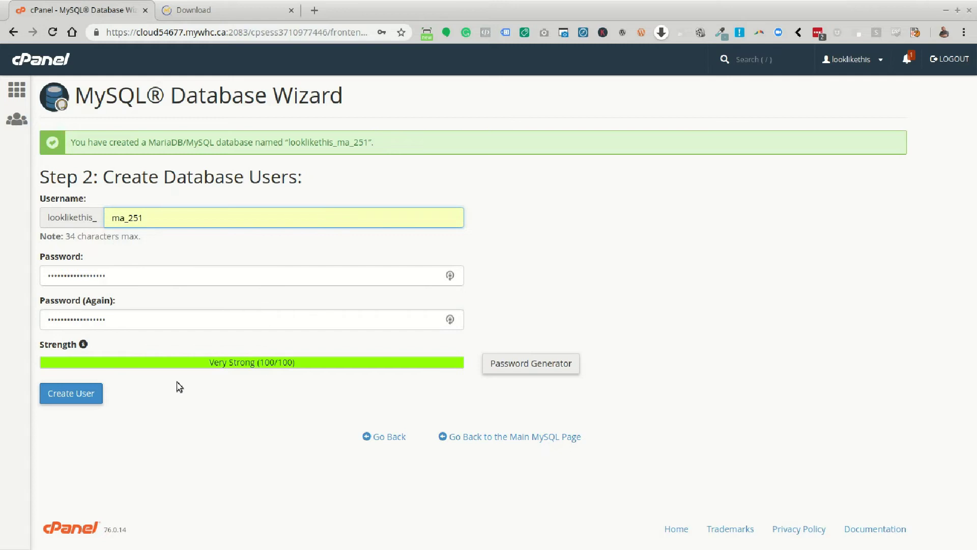
click(71, 400)
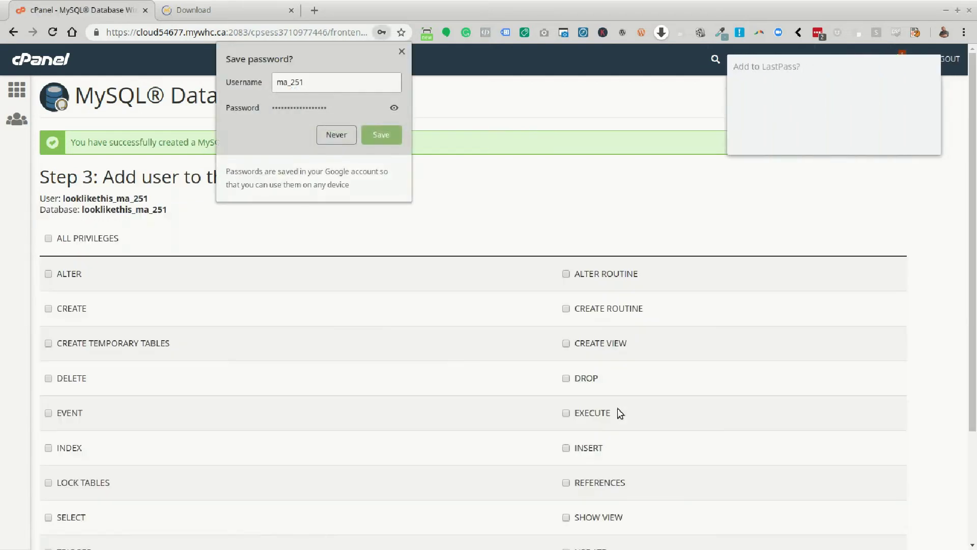
Dismiss the save-password popups and grant ma_251 ALL PRIVILEGES on the ma_251 database.
click(402, 52)
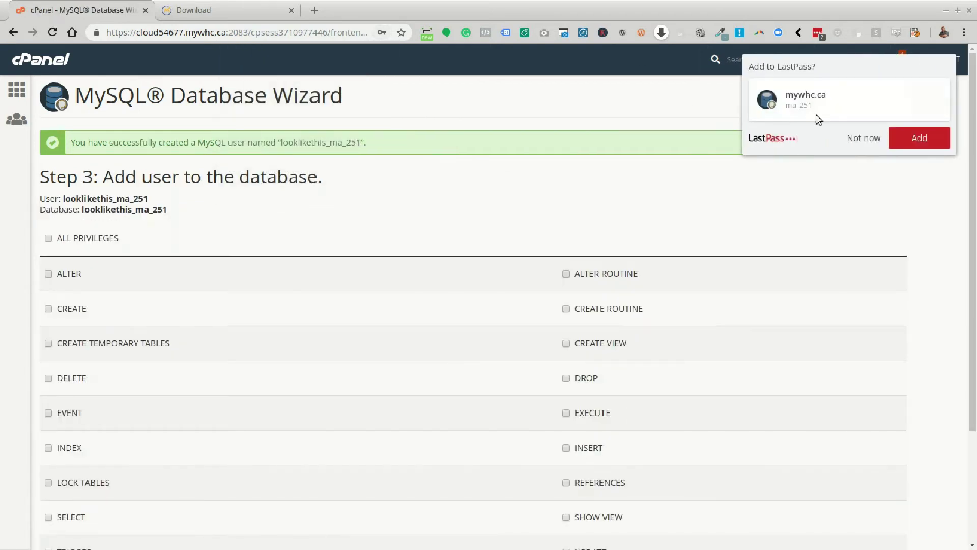
click(863, 138)
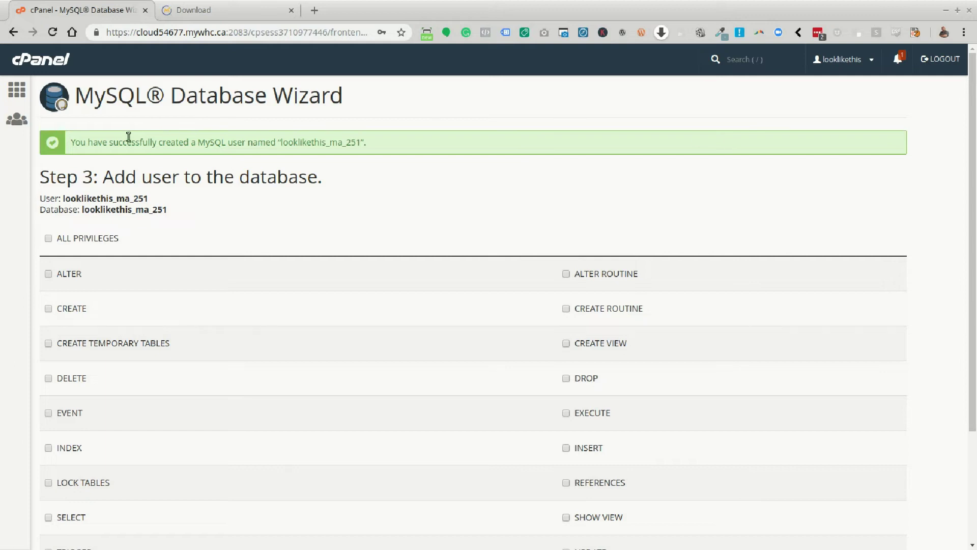
click(47, 239)
scroll(301, 411, down, 2)
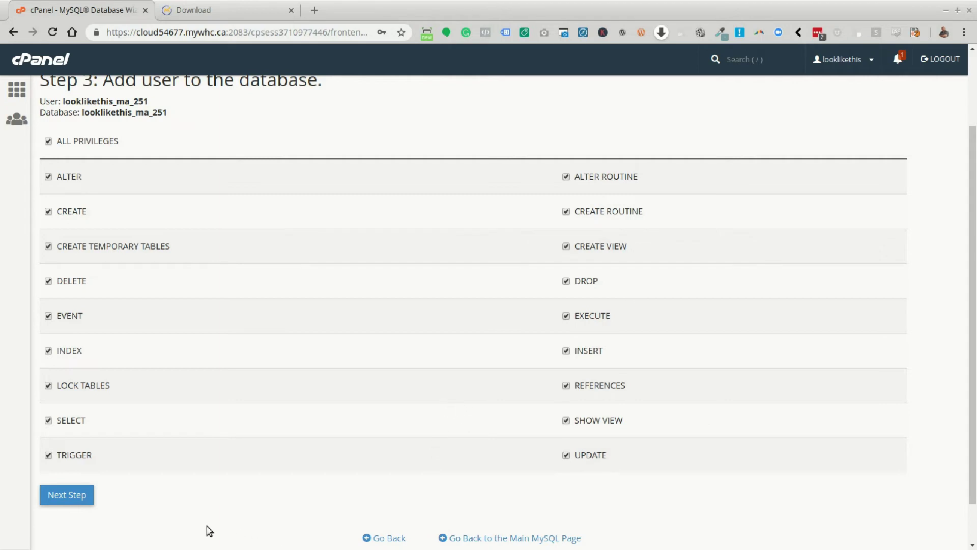
click(74, 496)
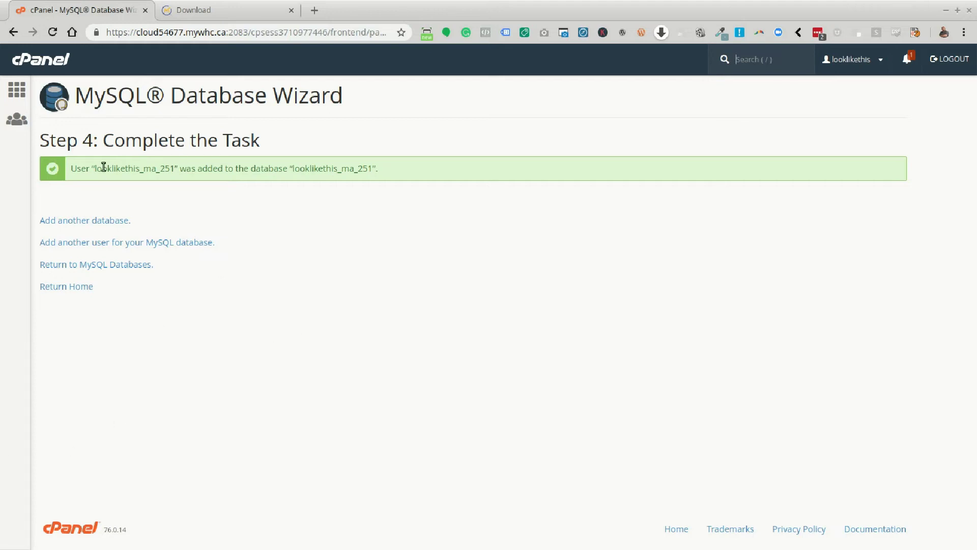
Inspect the info.wouldlooklikethis.com certificate under SSL/TLS Status, then return to the cPanel home page.
click(10, 95)
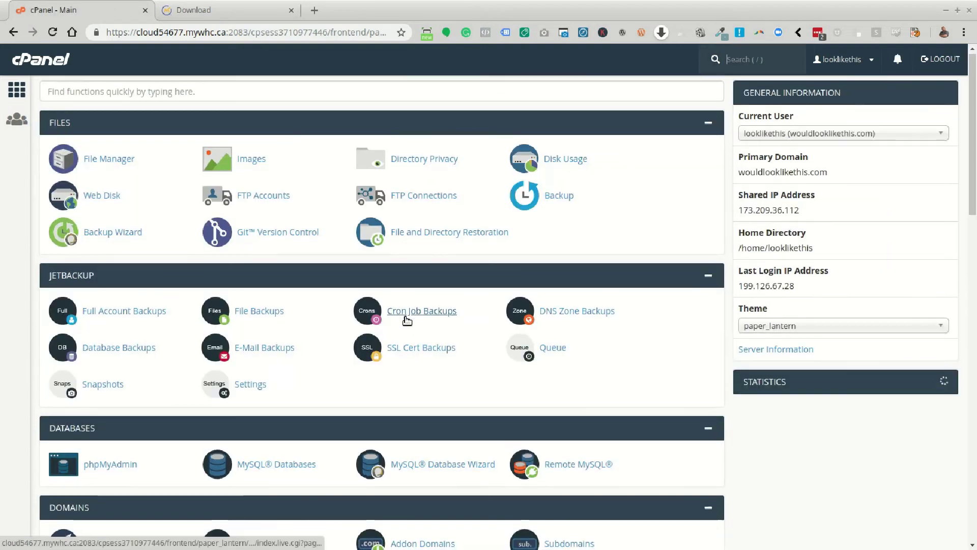
scroll(406, 320, down, 2)
scroll(405, 319, down, 2)
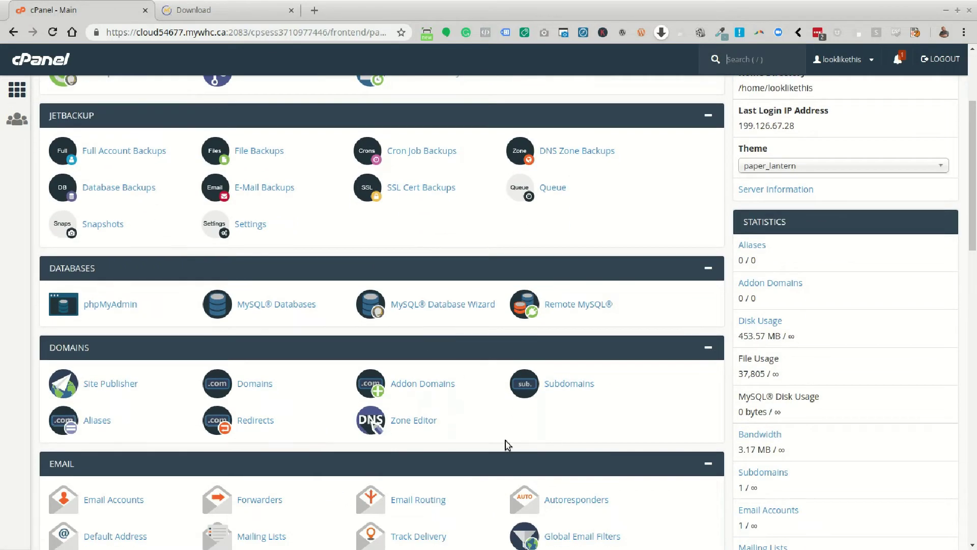
scroll(505, 445, down, 1)
scroll(458, 438, down, 3)
scroll(414, 225, up, 3)
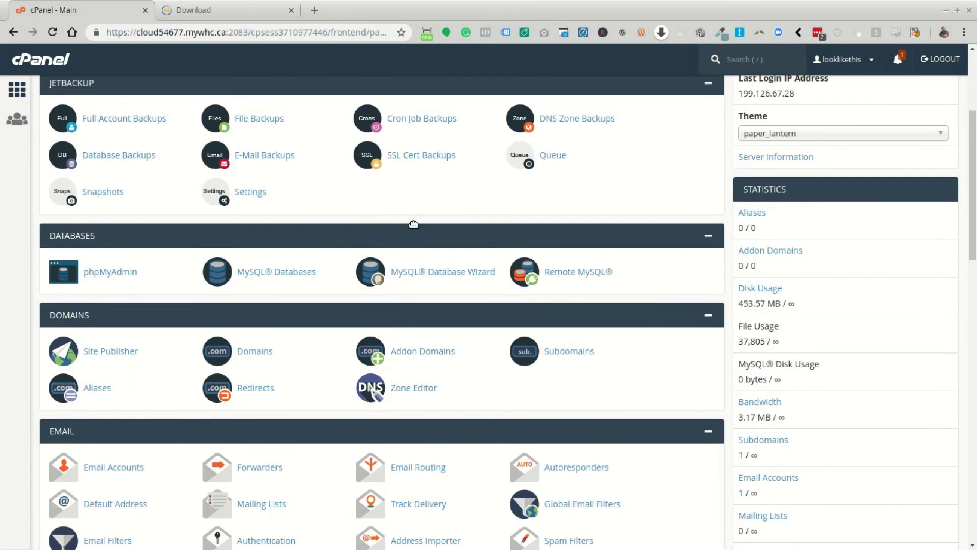
scroll(326, 285, down, 5)
scroll(331, 323, down, 2)
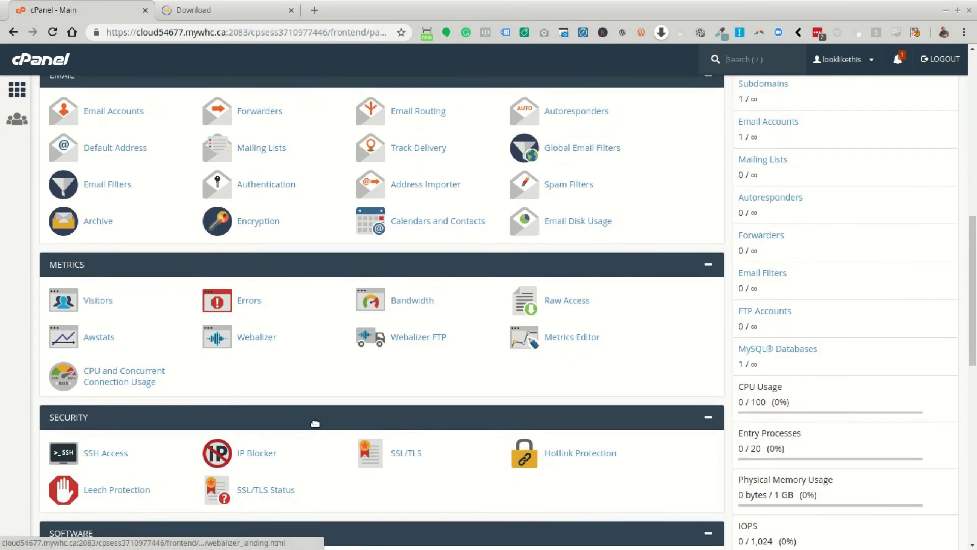
scroll(336, 376, down, 2)
click(270, 402)
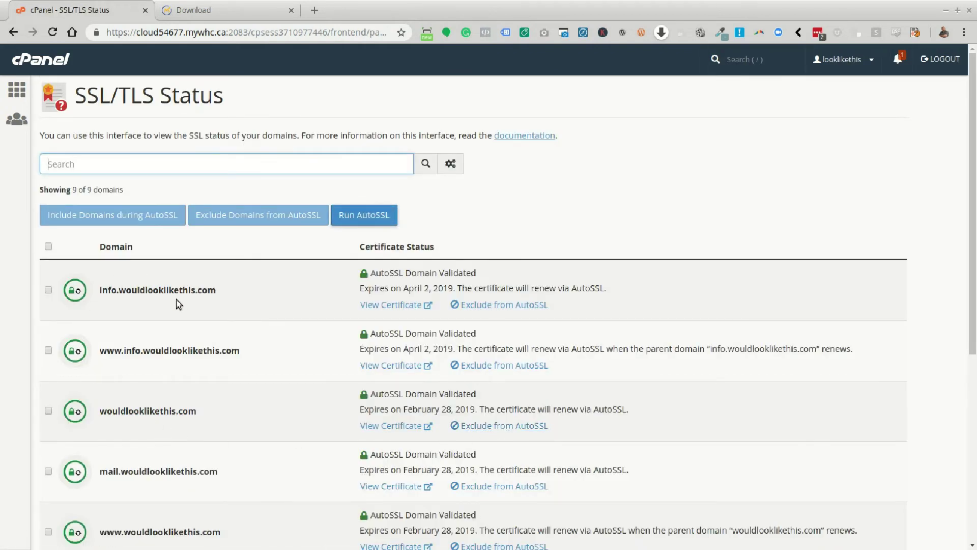
click(392, 306)
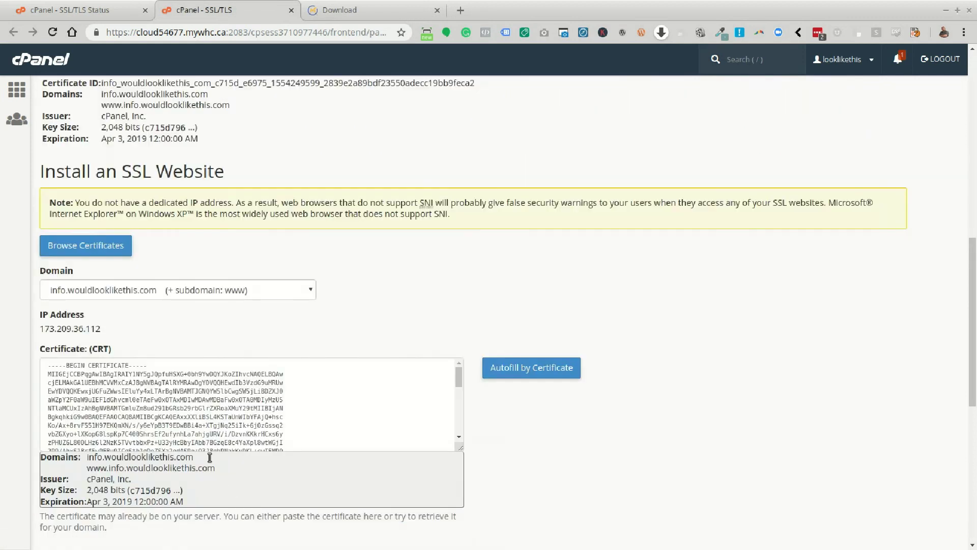
scroll(232, 331, up, 6)
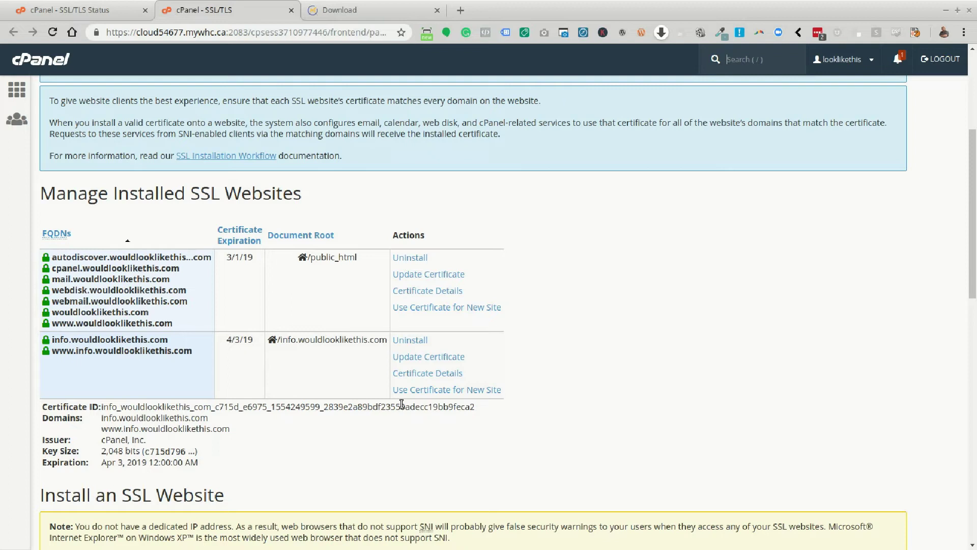
mouse_move(233, 342)
click(21, 93)
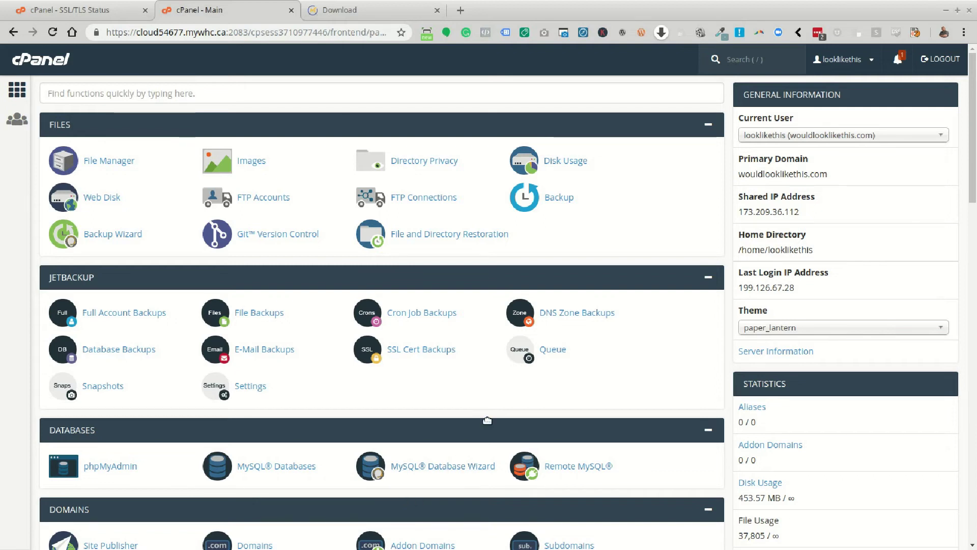
Open cPanel's Subdomains management page.
scroll(484, 419, down, 1)
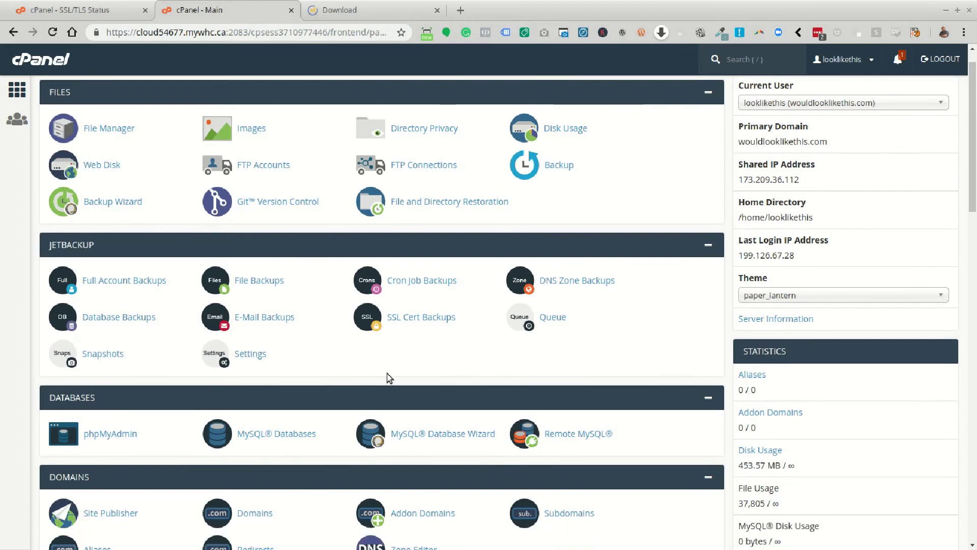
scroll(388, 375, up, 1)
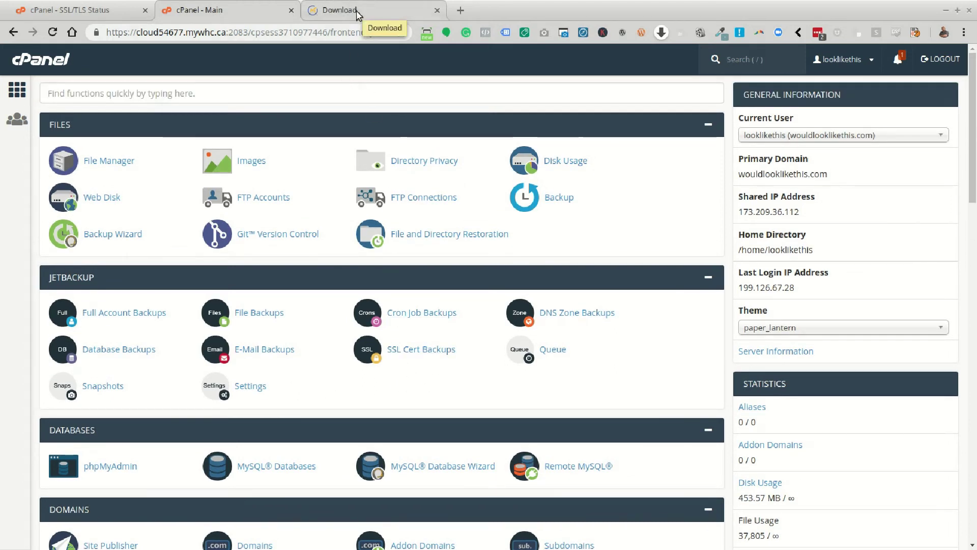
scroll(462, 307, down, 3)
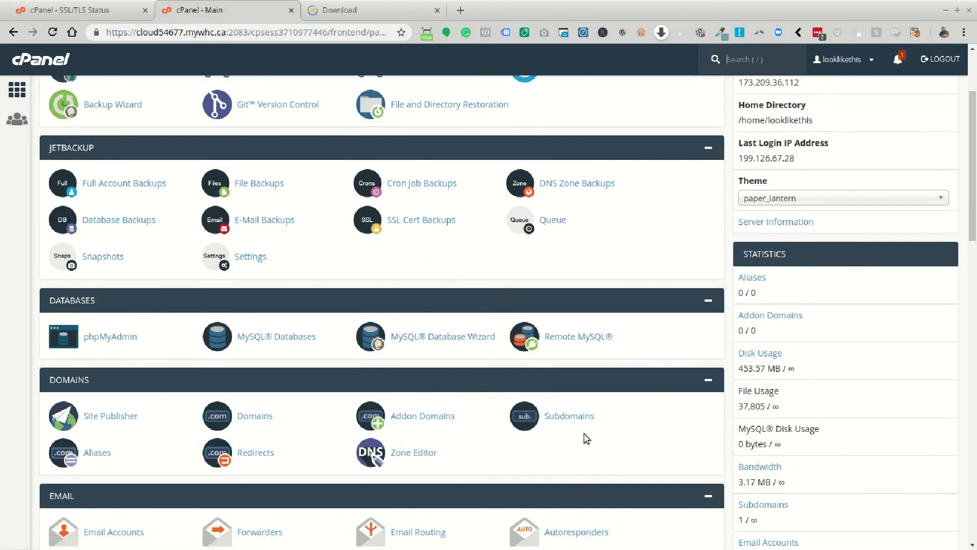
click(572, 417)
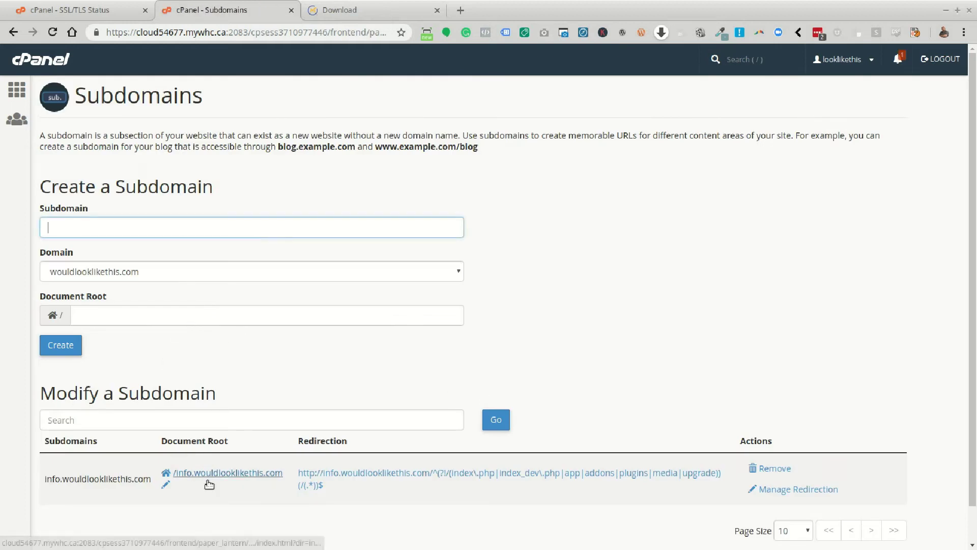
Copy the info.wouldlooklikethis.com subdomain name and select the address on the Mautic download tab.
drag(151, 480, 44, 486)
right_click(48, 479)
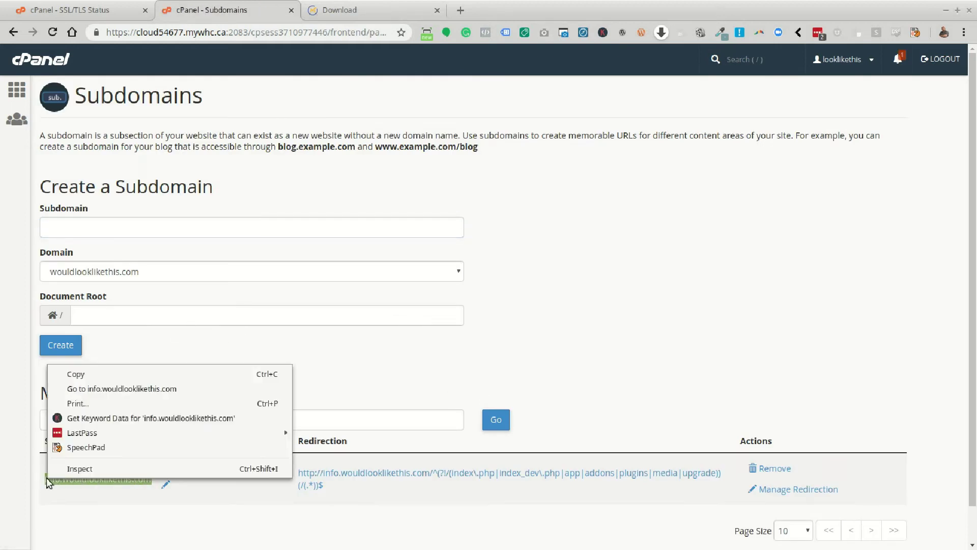
click(114, 377)
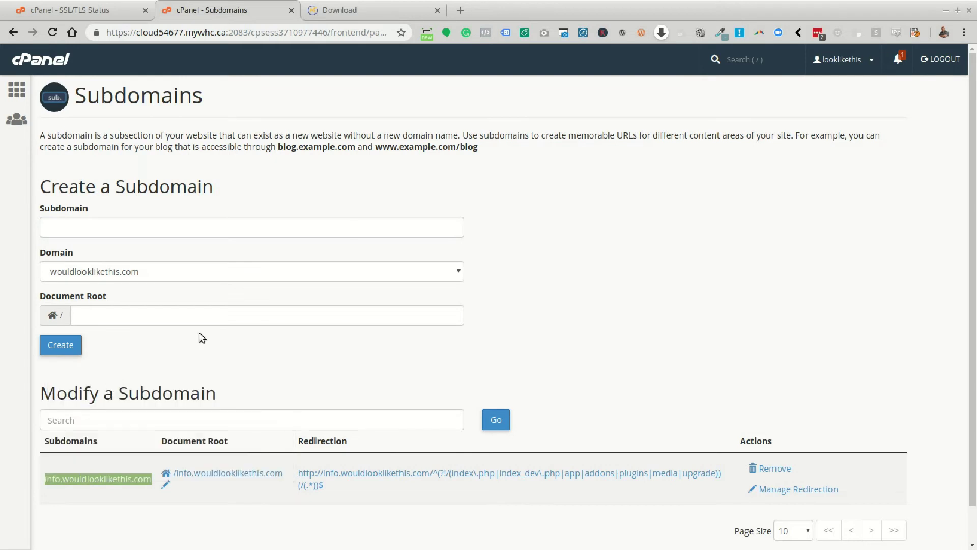
click(358, 18)
click(189, 34)
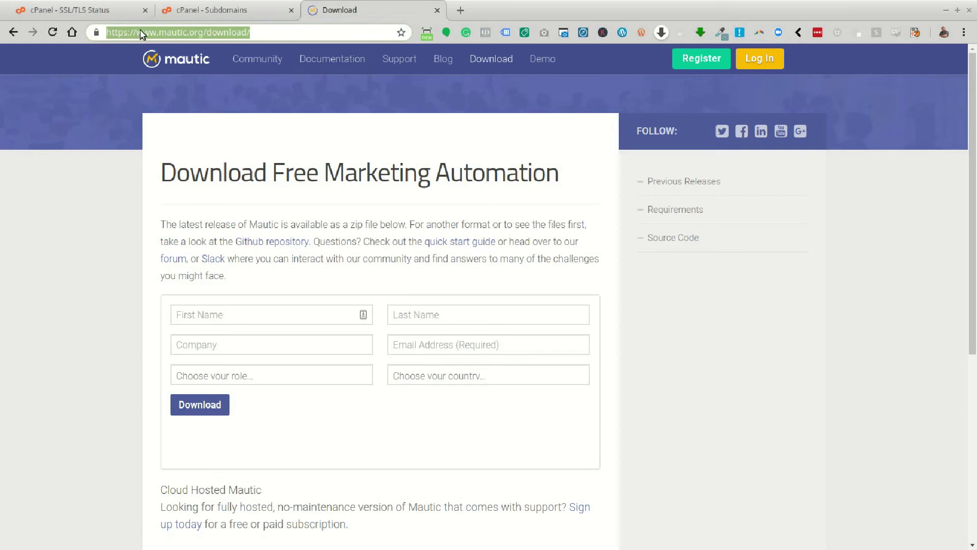
Load the Mautic installer at info.wouldlooklikethis.com, then return to cPanel's SSL/TLS Status page.
drag(135, 31, 327, 34)
key(ctrl+v)
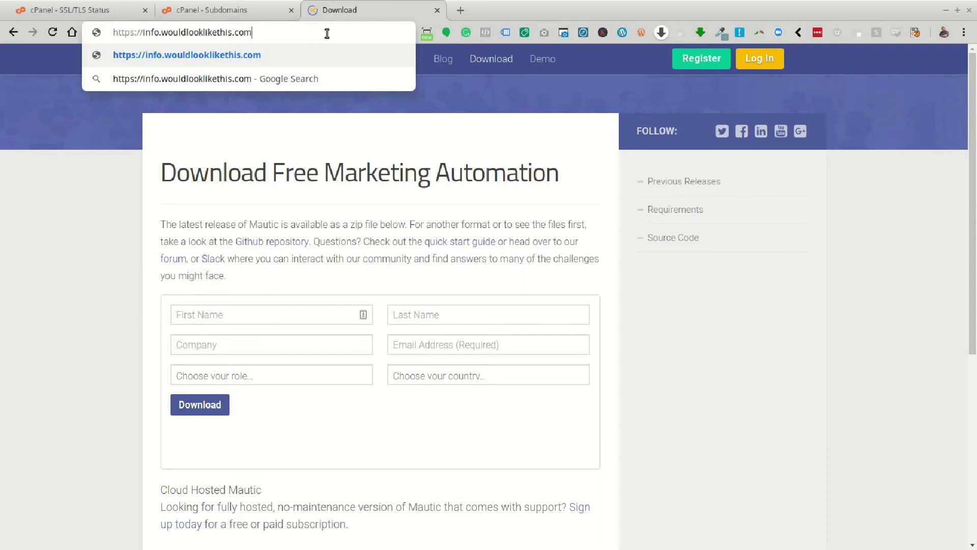
key(Return)
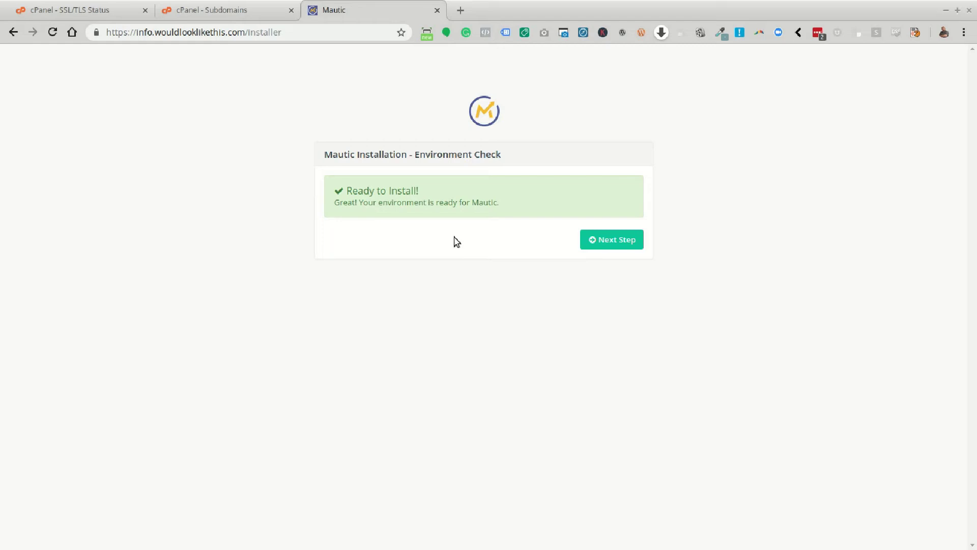
click(69, 11)
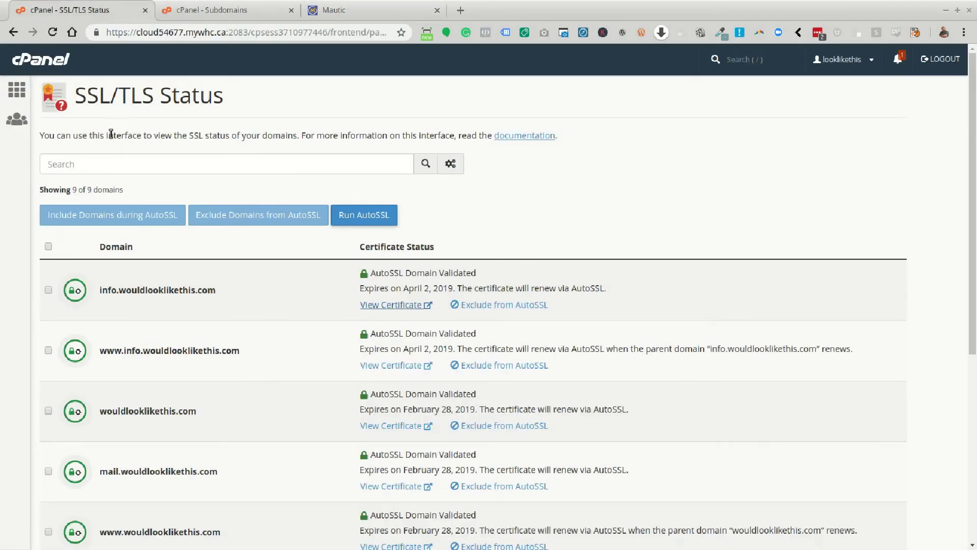
Assign PHP 7.2 (ea-php72) to info.wouldlooklikethis.com in MultiPHP Manager and reload the Mautic installer.
click(41, 59)
scroll(287, 219, down, 5)
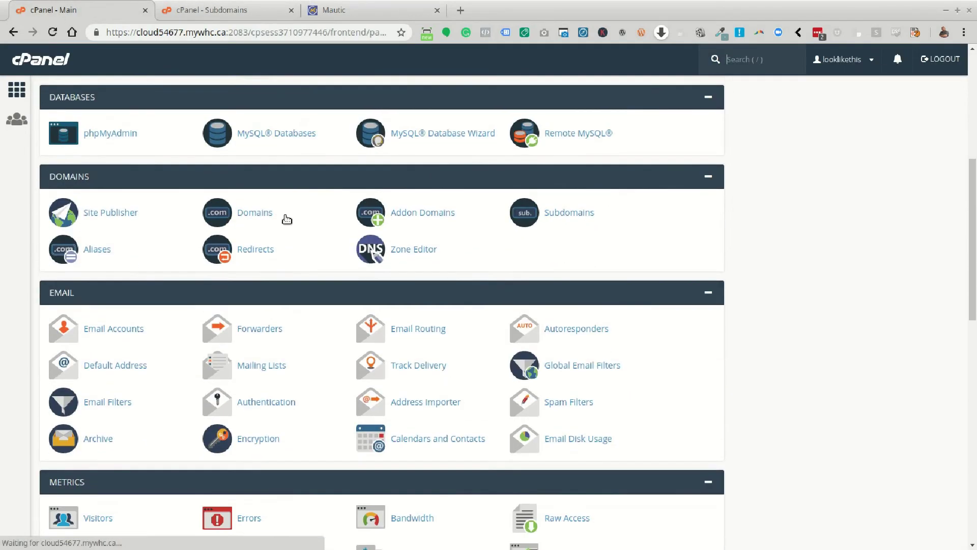
scroll(286, 219, down, 10)
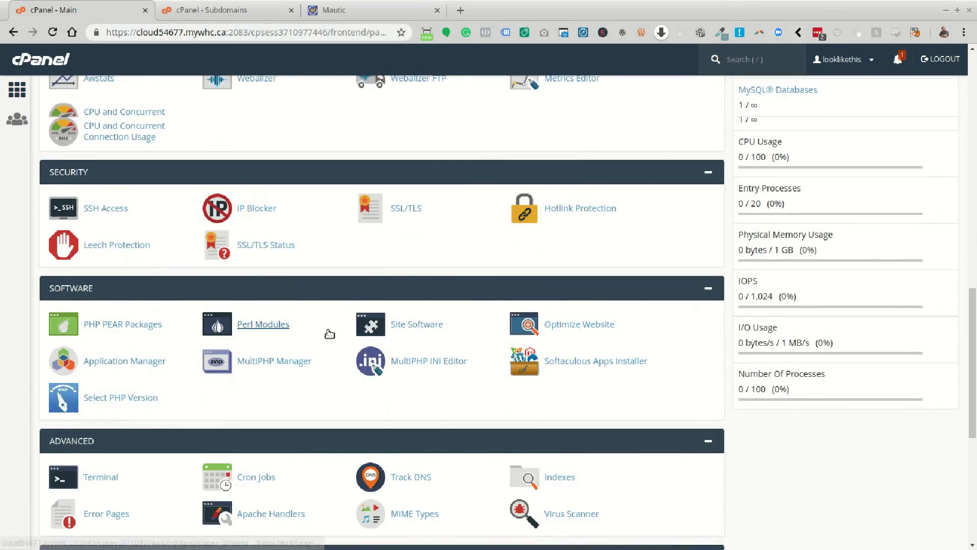
scroll(330, 333, down, 3)
click(284, 186)
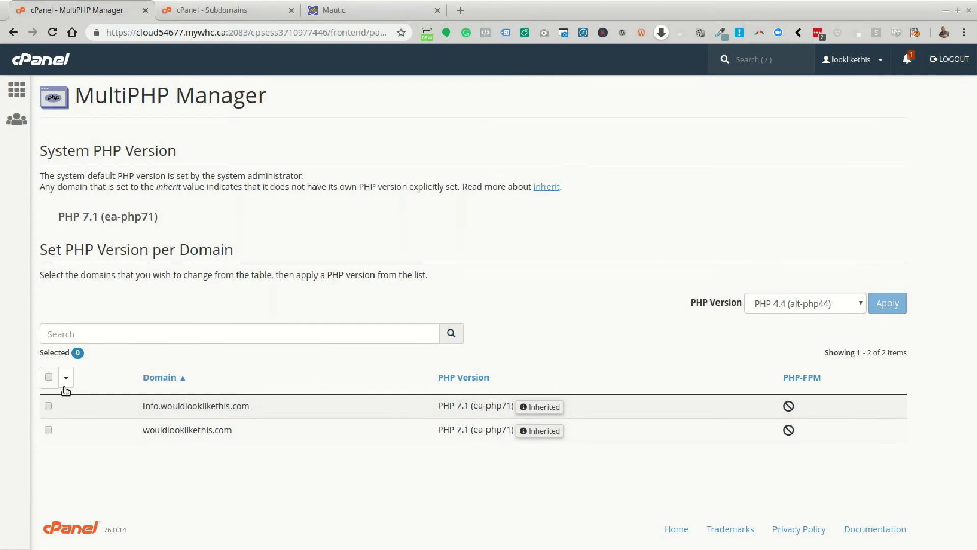
click(48, 406)
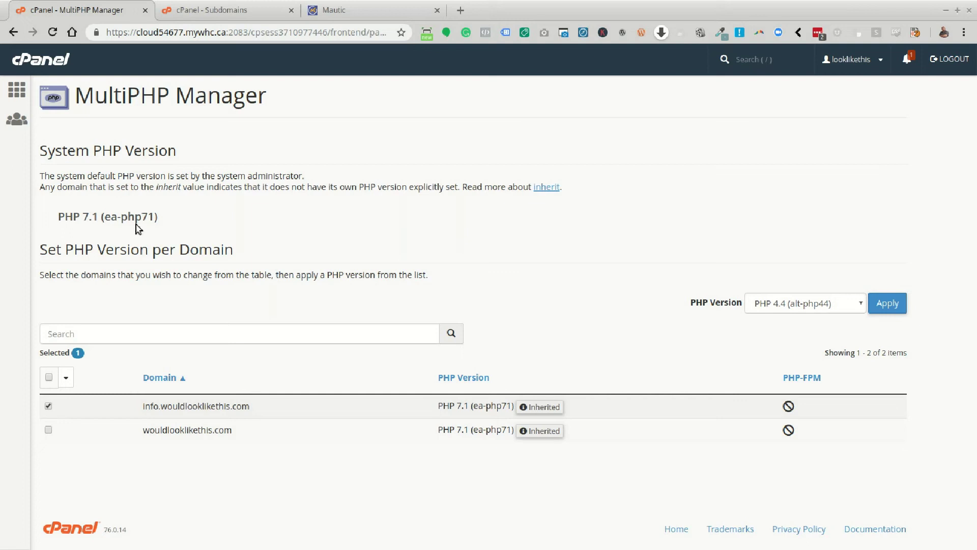
click(830, 306)
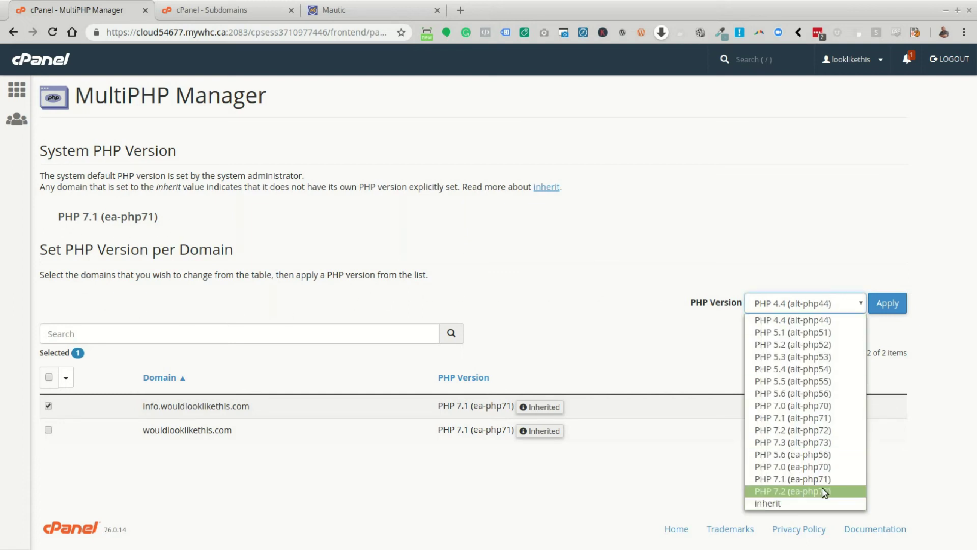
click(825, 492)
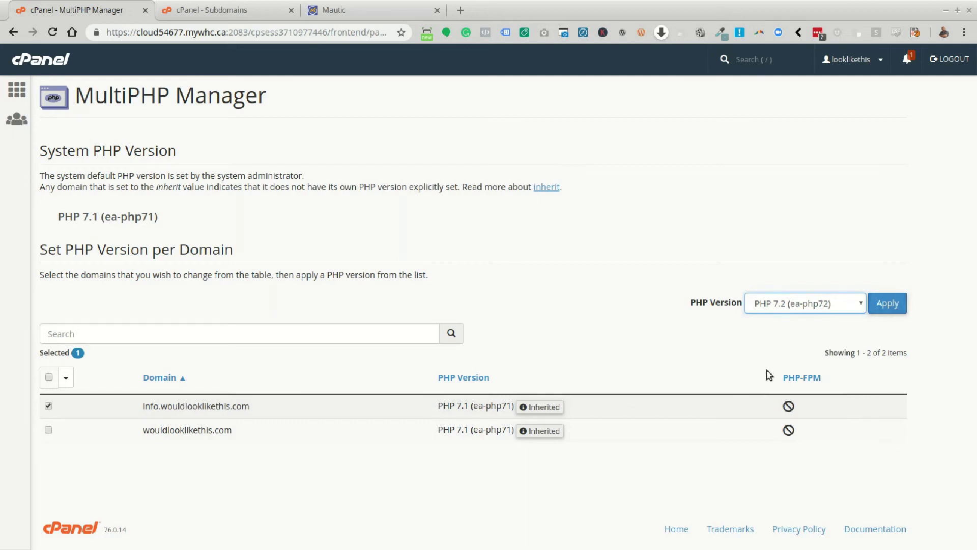
click(890, 303)
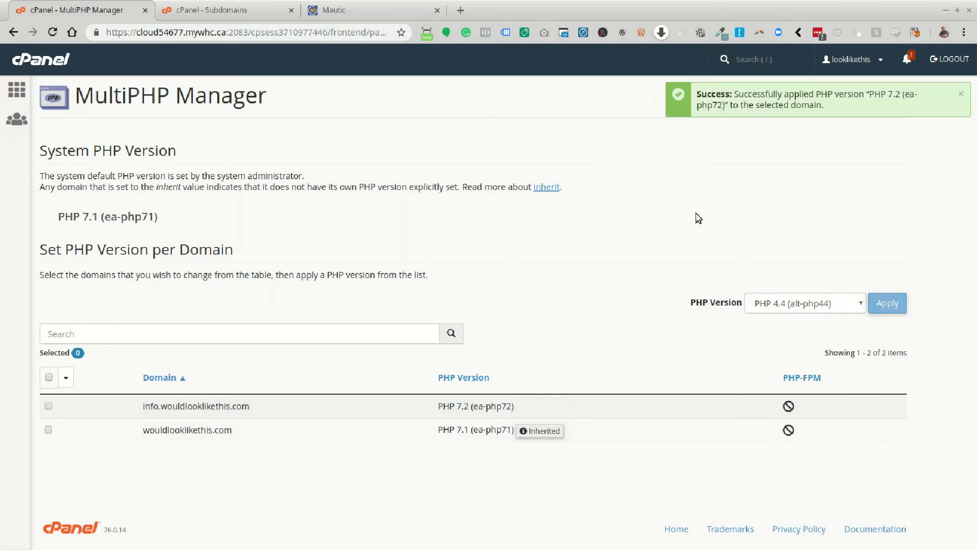
click(359, 15)
click(52, 32)
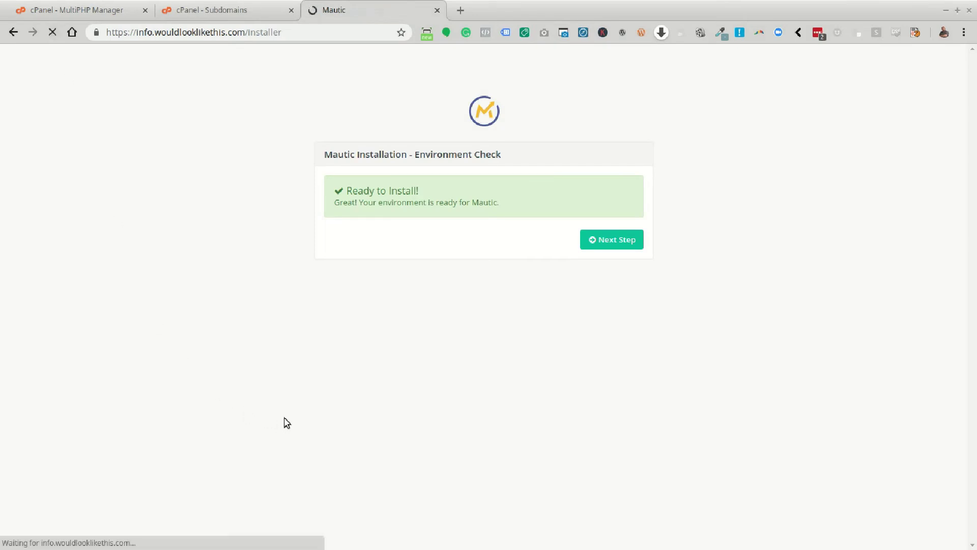
Continue from the Environment Check to the Database Setup step.
click(617, 240)
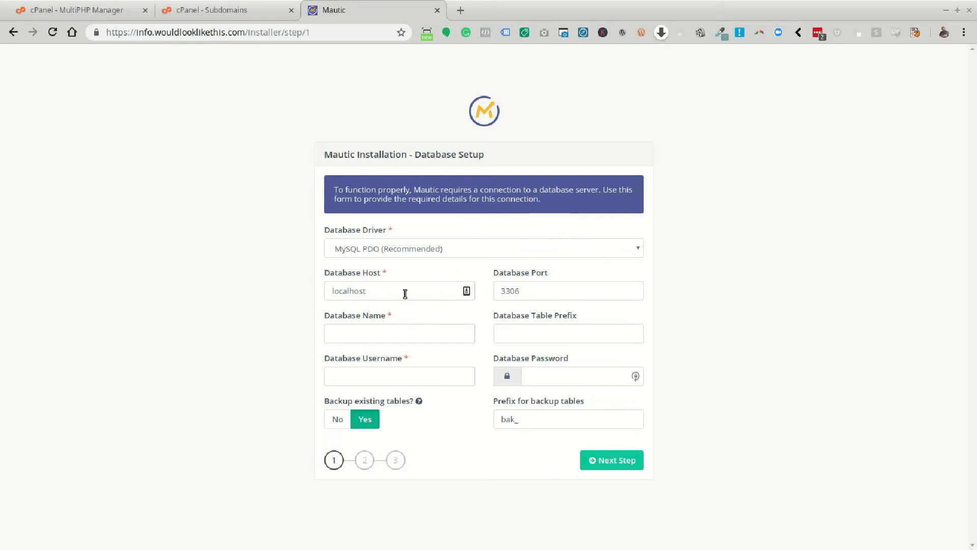
Keep MySQL PDO as the driver and fill in database name ma_251 and table prefix 251kr_.
click(489, 249)
click(489, 251)
click(431, 338)
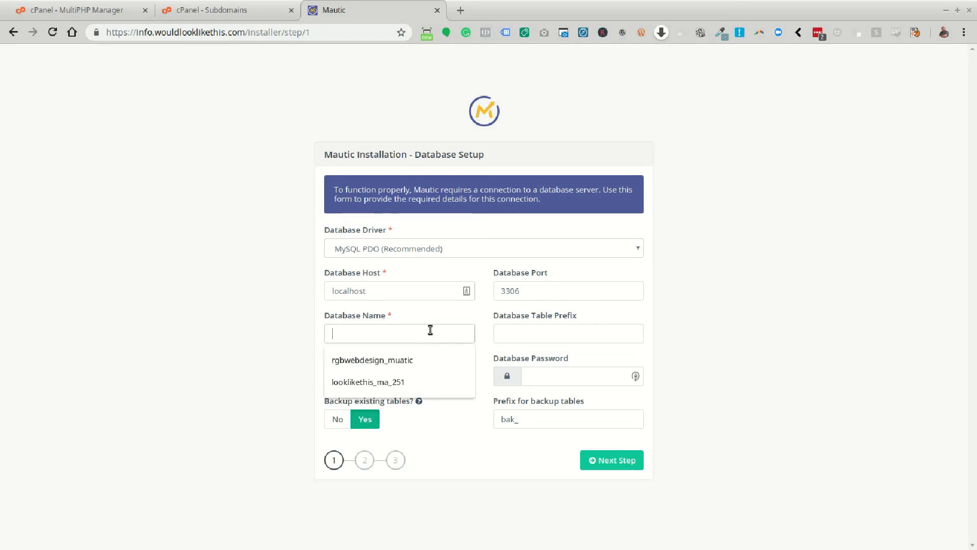
click(397, 381)
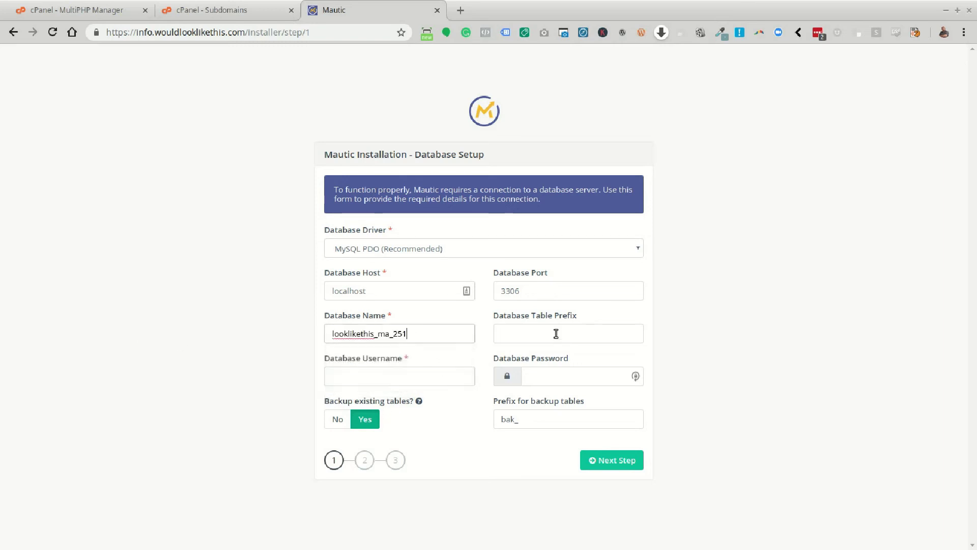
click(514, 360)
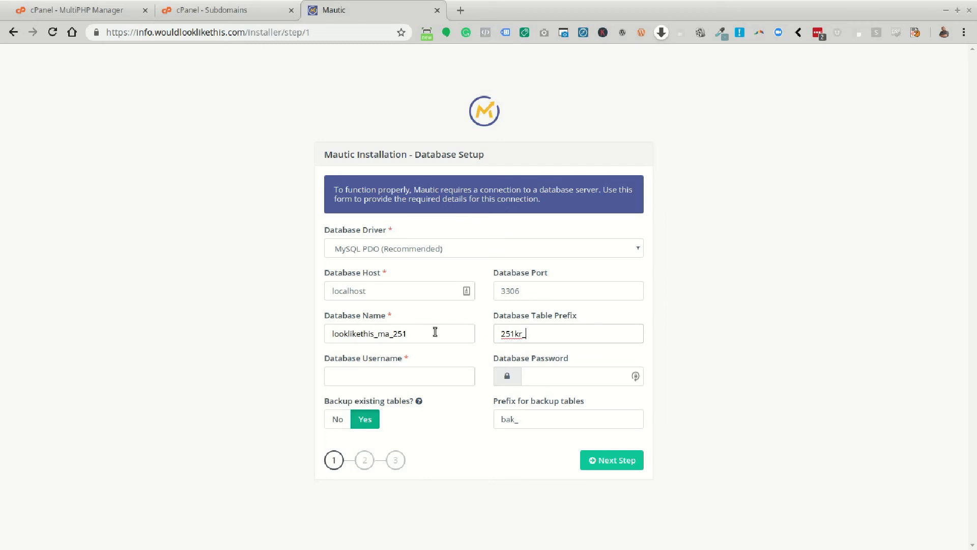
Use the database name as the username, autofill the saved password, and submit the database settings.
drag(424, 334, 309, 325)
click(407, 411)
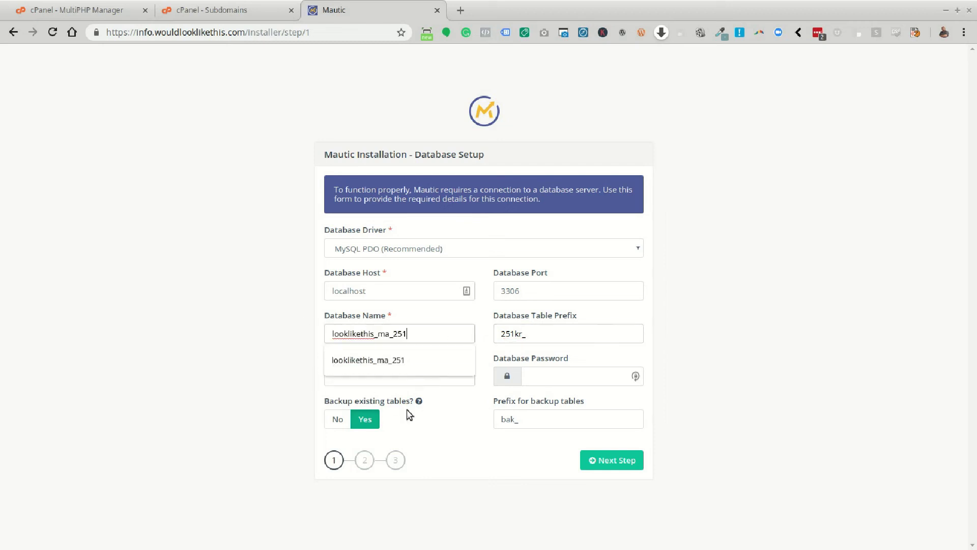
click(365, 381)
key(ctrl+v)
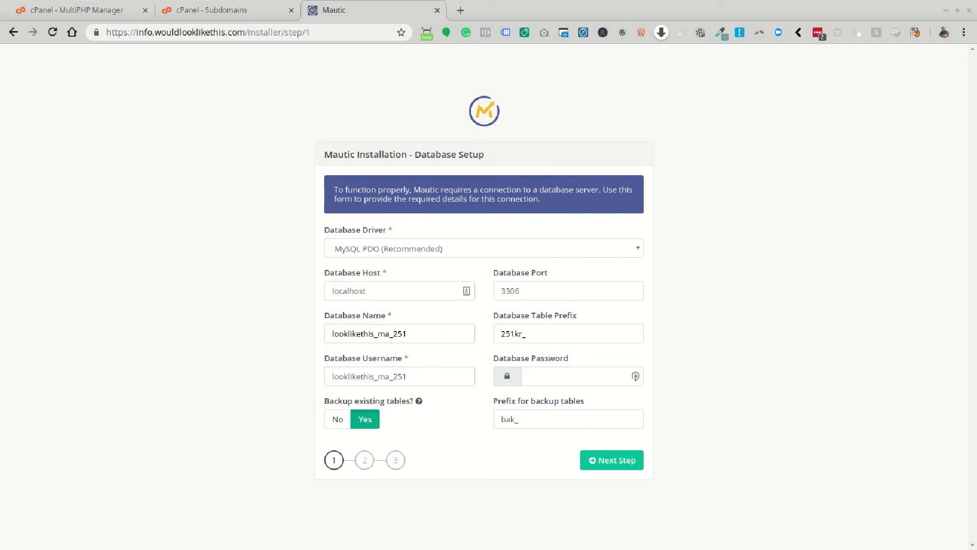
click(538, 374)
key(Down)
key(Return)
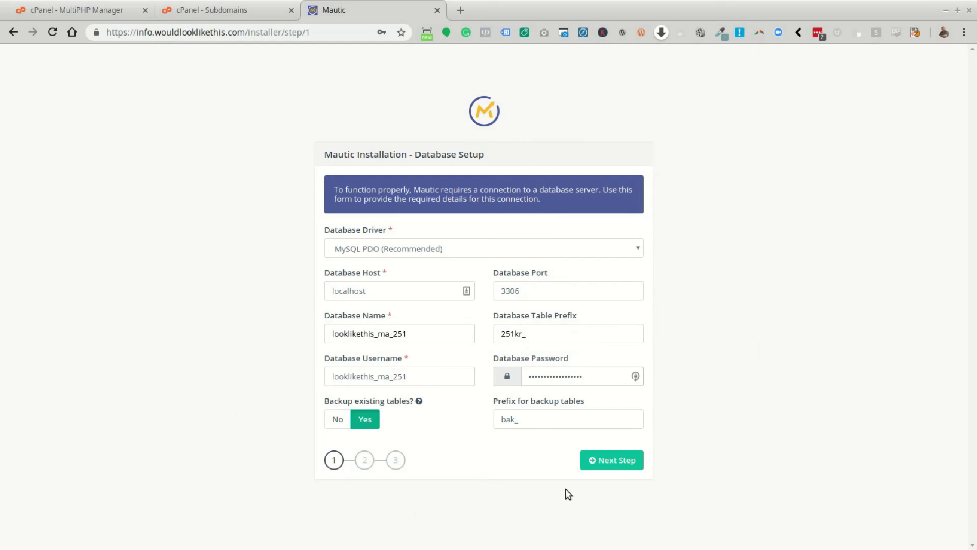
click(607, 465)
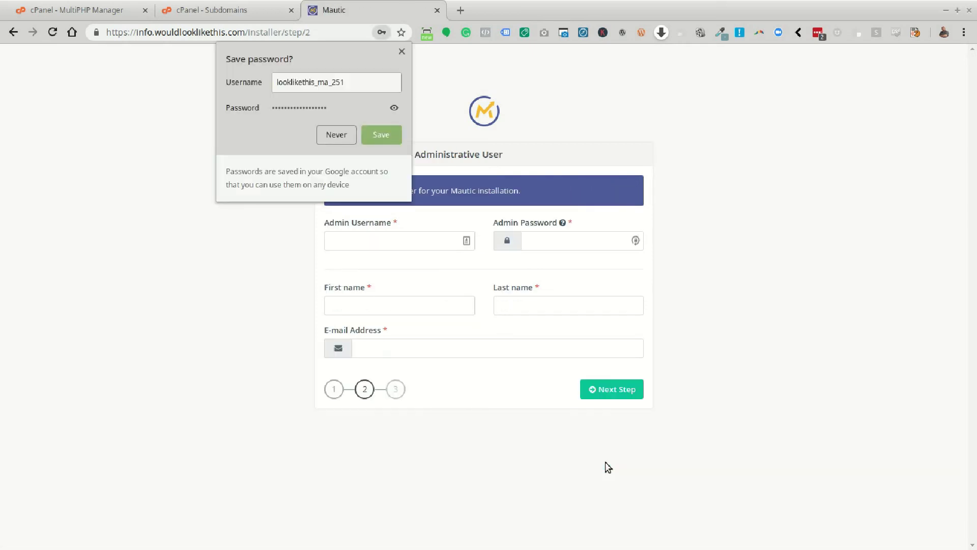
Dismiss the save-password prompts and enter admin username DemoAdmin and the admin password.
click(402, 51)
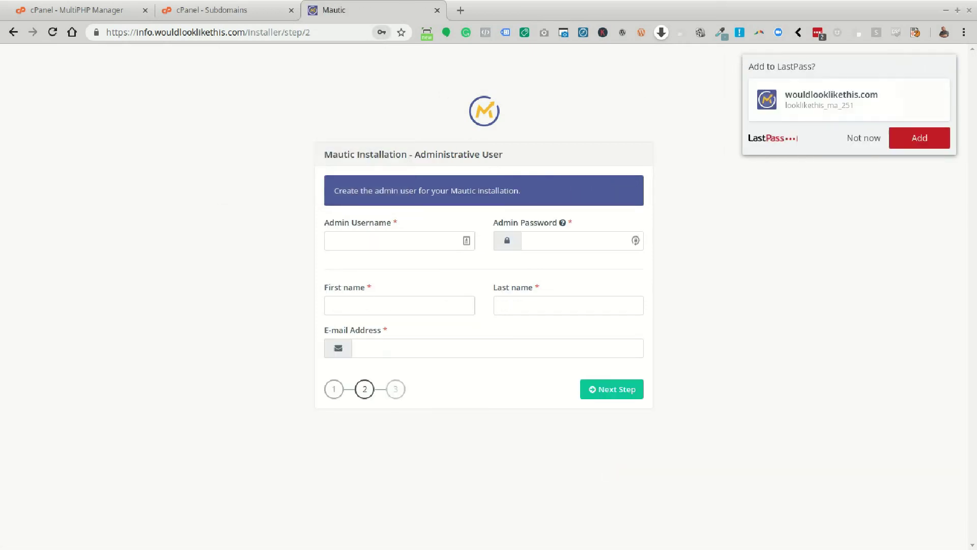
click(858, 147)
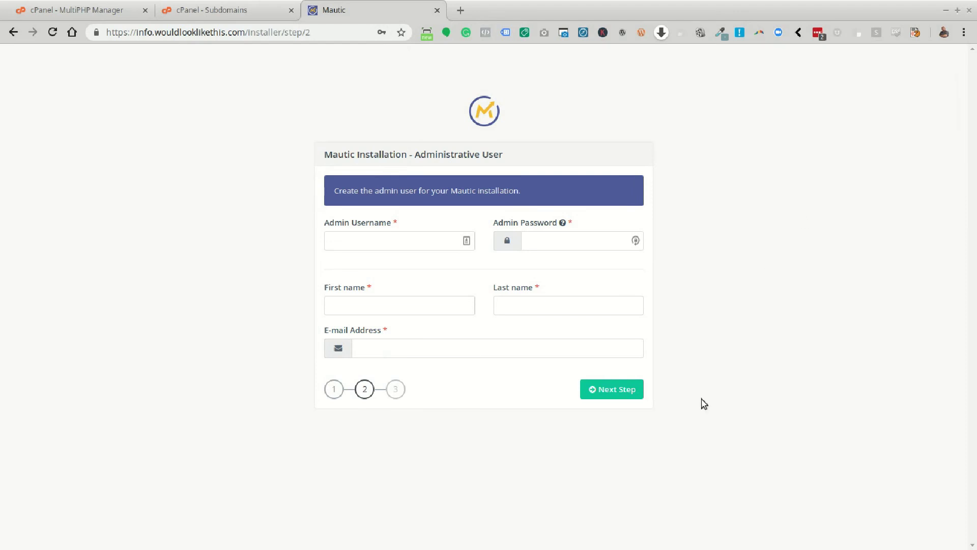
click(371, 242)
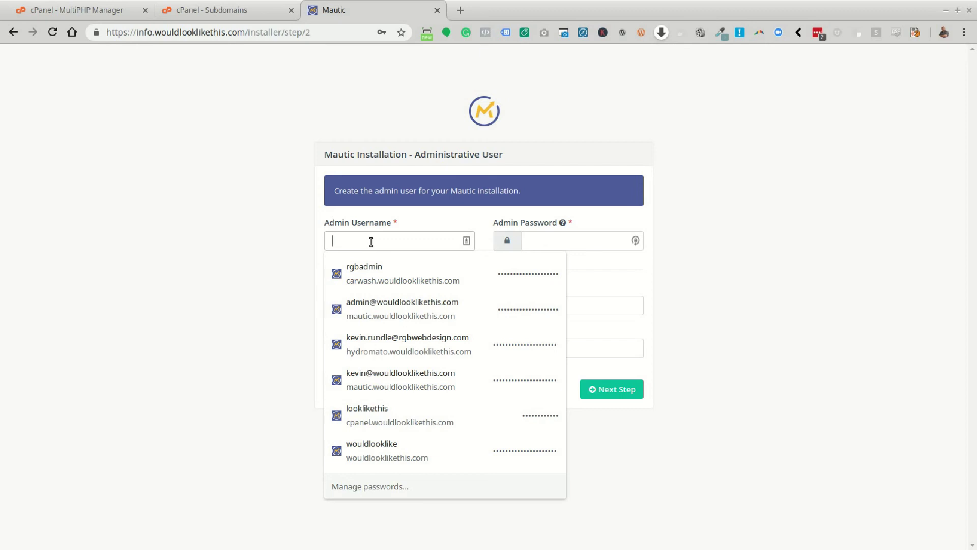
text(Demo)
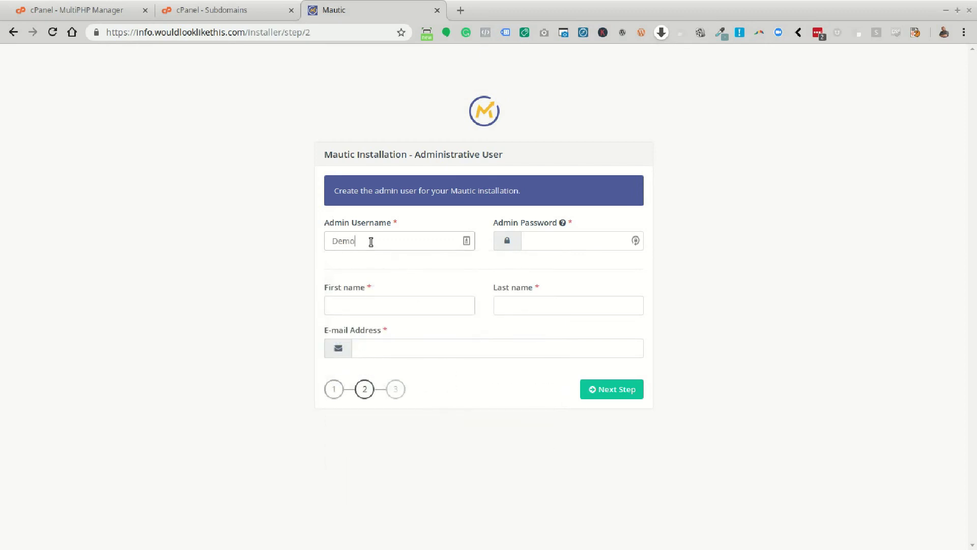
text(Admin)
key(Tab)
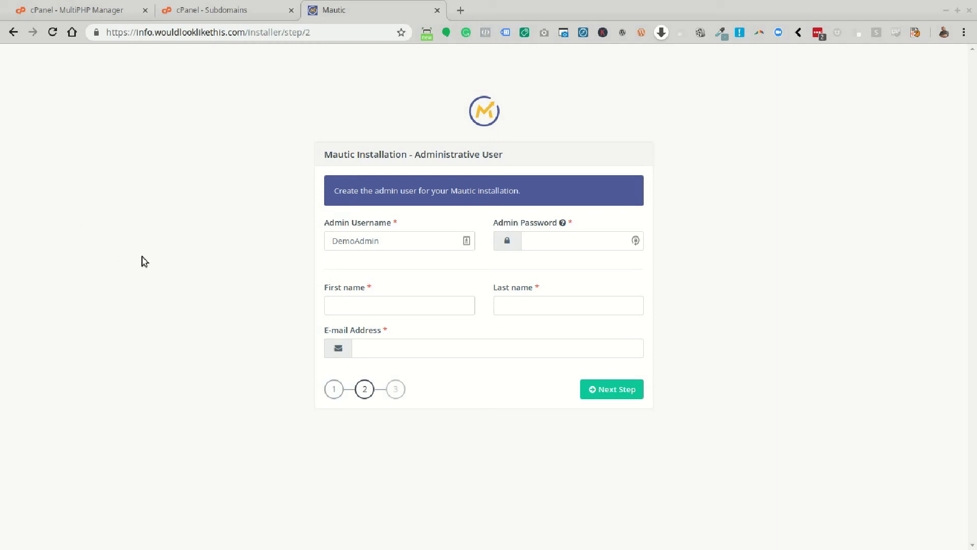
click(569, 244)
click(727, 285)
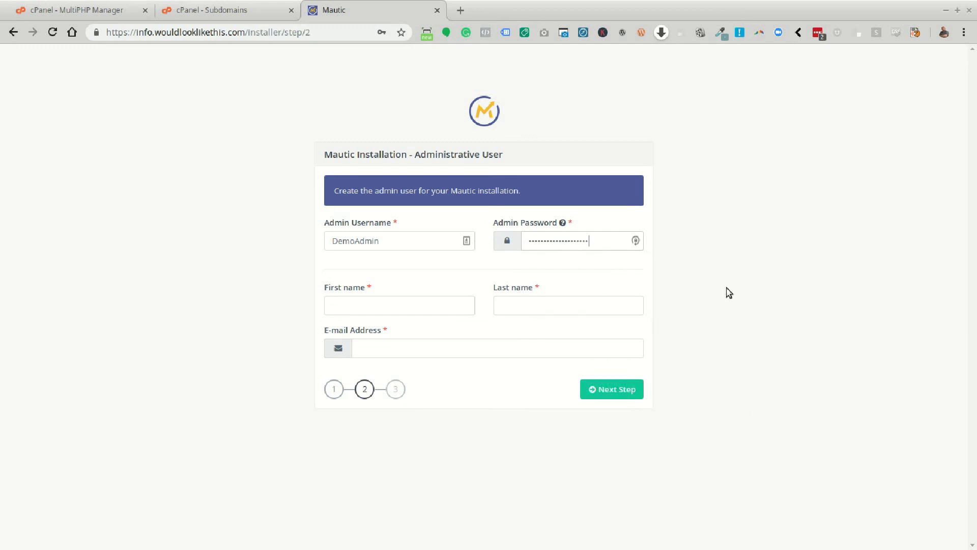
Fill in the admin's first and last name.
click(369, 311)
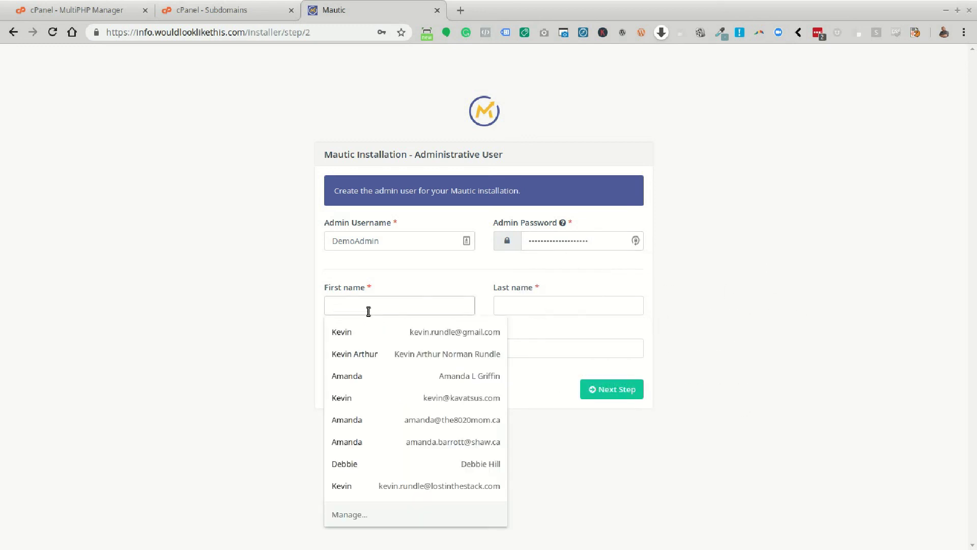
key(Tab)
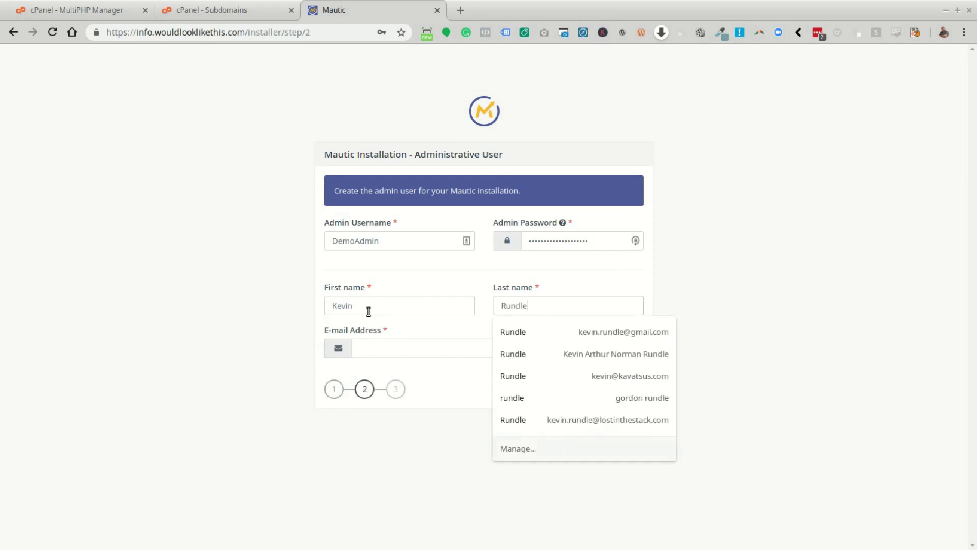
key(Tab)
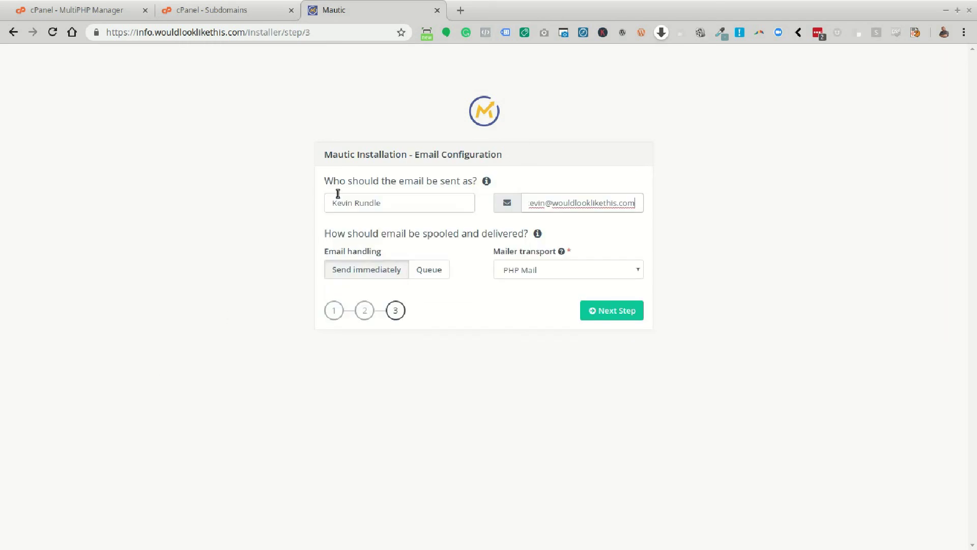
Enter the sender e-mail, keep Send immediately with PHP Mail transport, and finish the installation.
click(752, 254)
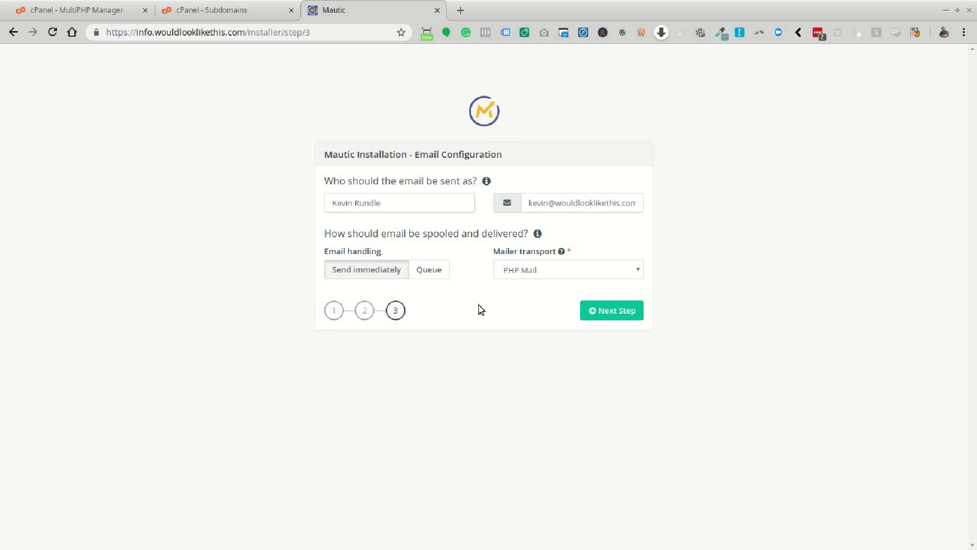
click(436, 272)
click(575, 270)
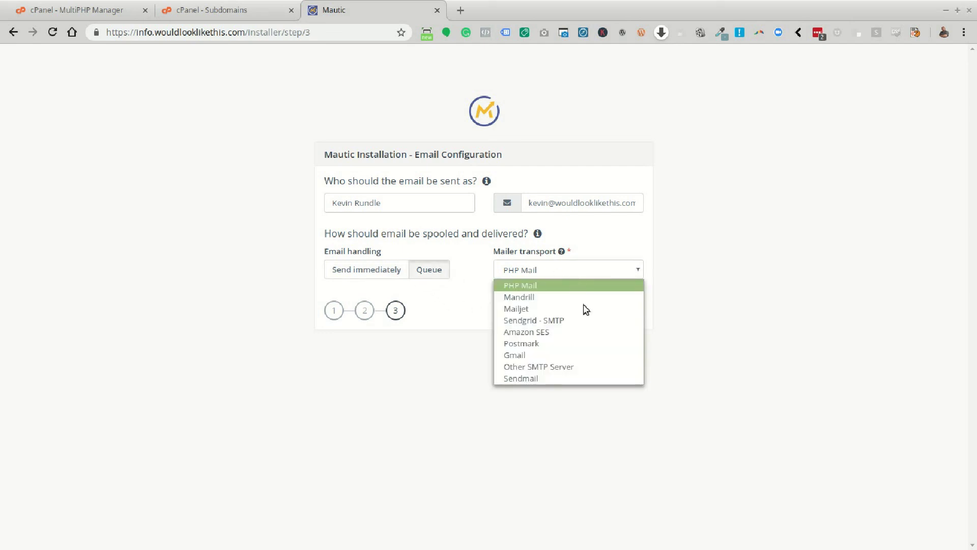
click(586, 334)
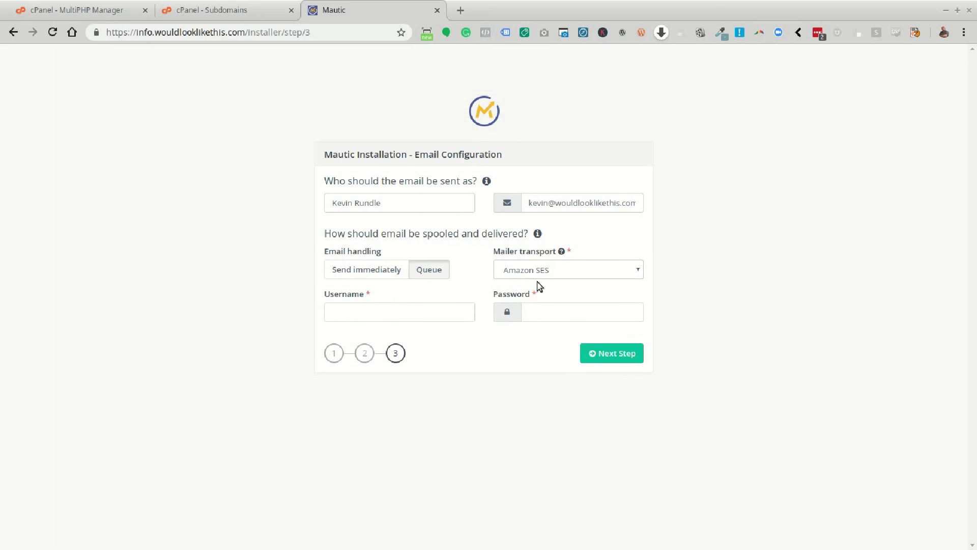
click(346, 269)
click(446, 276)
click(398, 276)
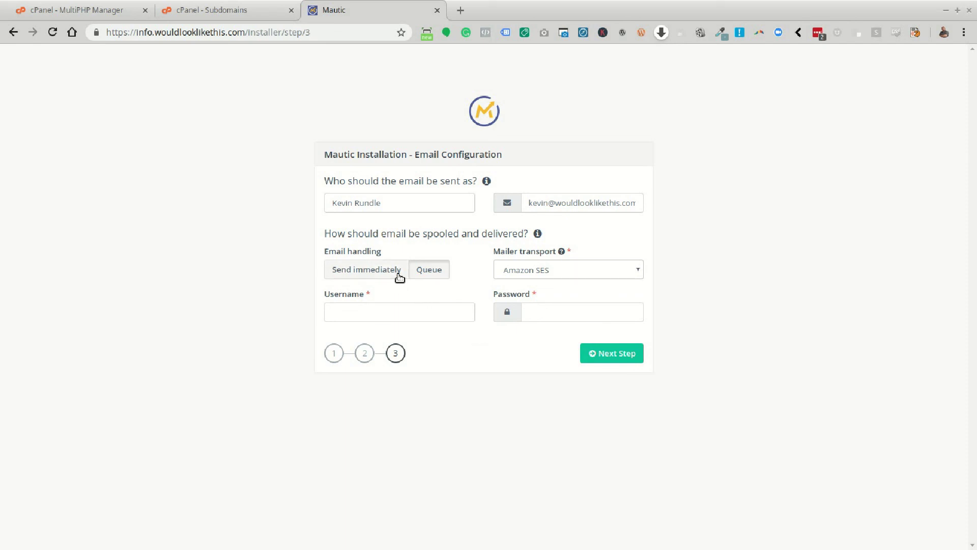
click(574, 278)
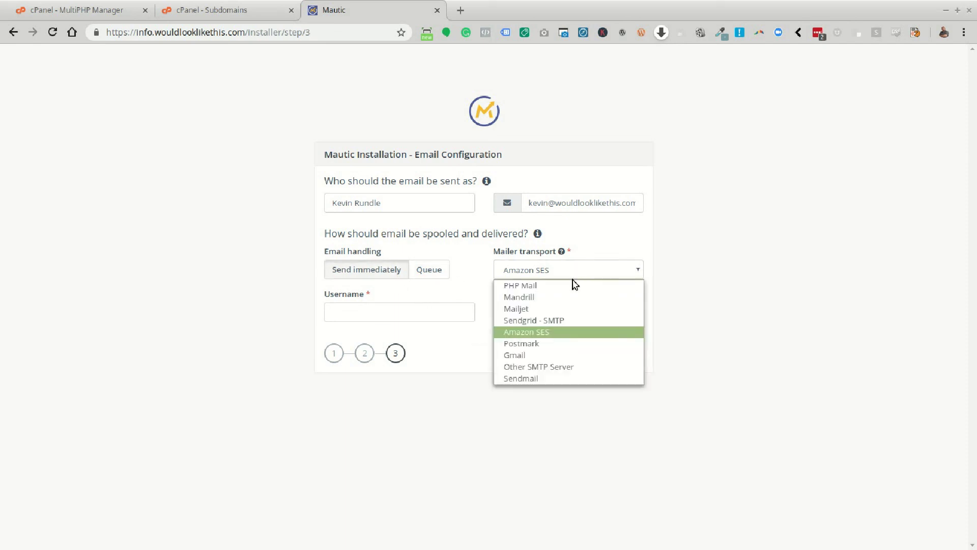
click(572, 286)
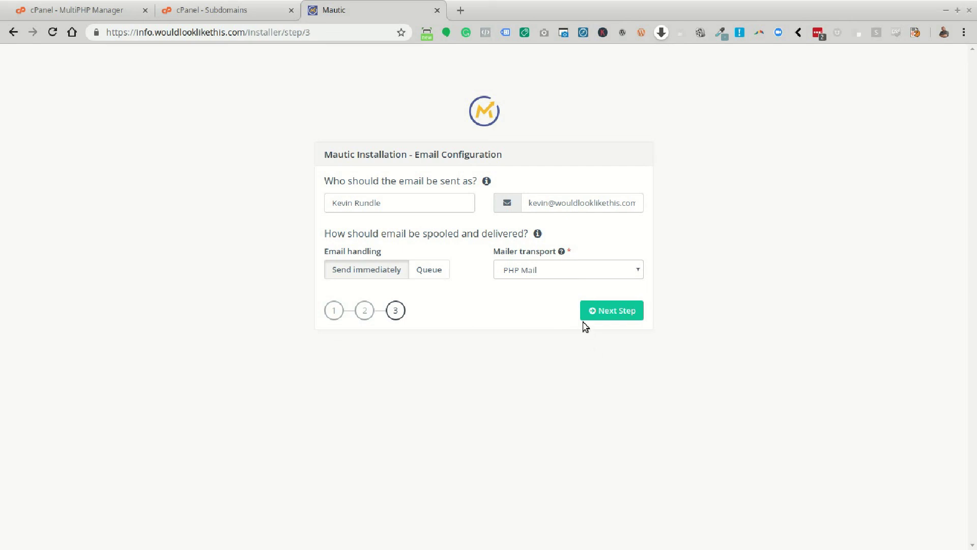
click(630, 310)
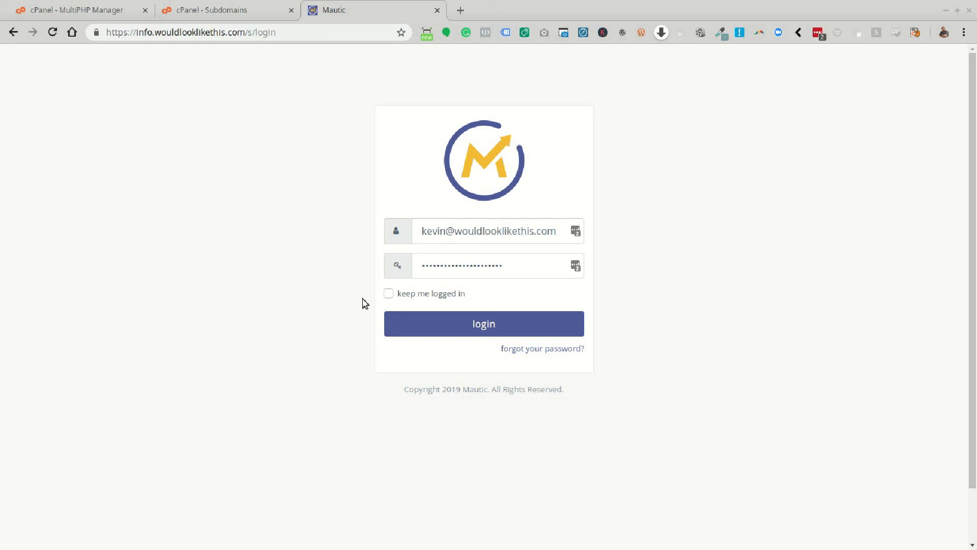
Log in as DemoAdmin with the admin password and dismiss the LastPass prompt.
click(560, 233)
drag(563, 234, 214, 216)
key(BackSpace)
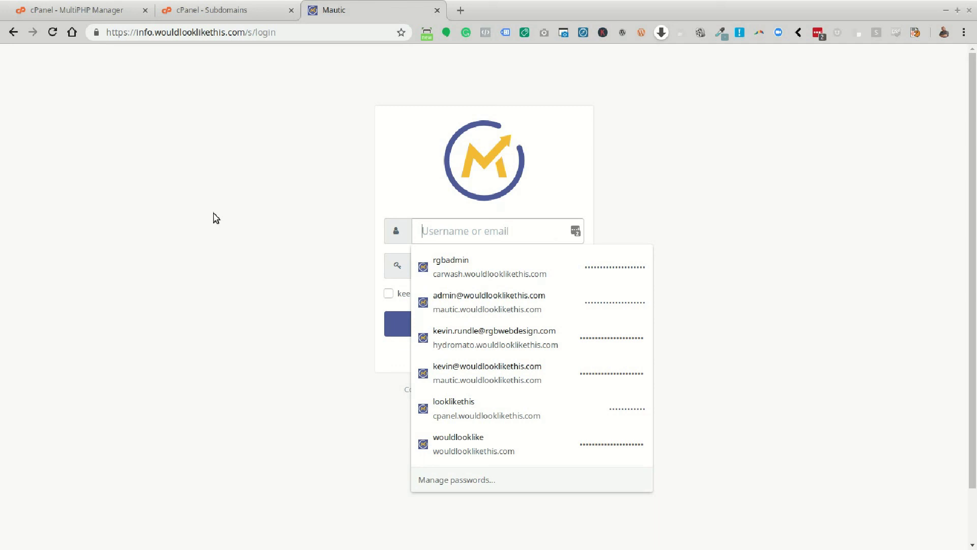
text(DemoAdmin)
key(Tab)
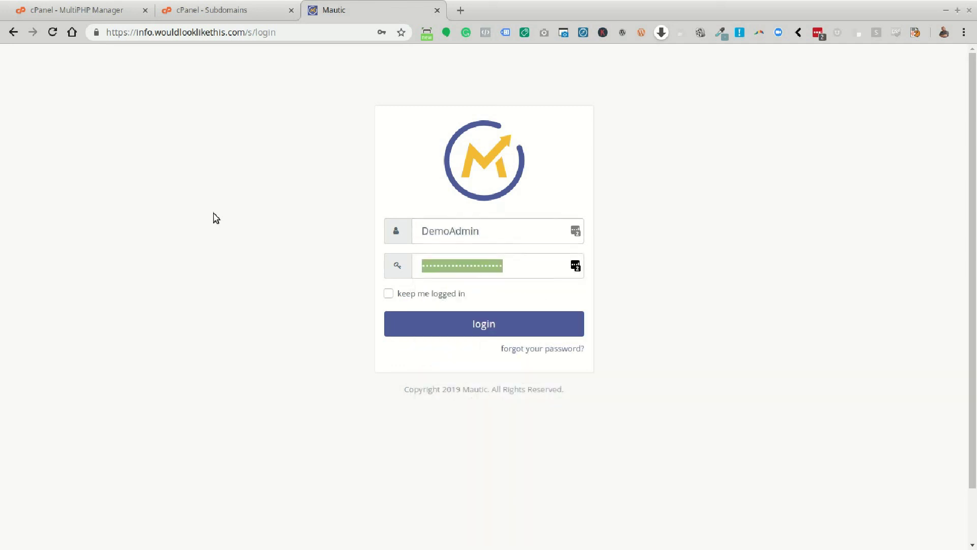
key(ctrl+v)
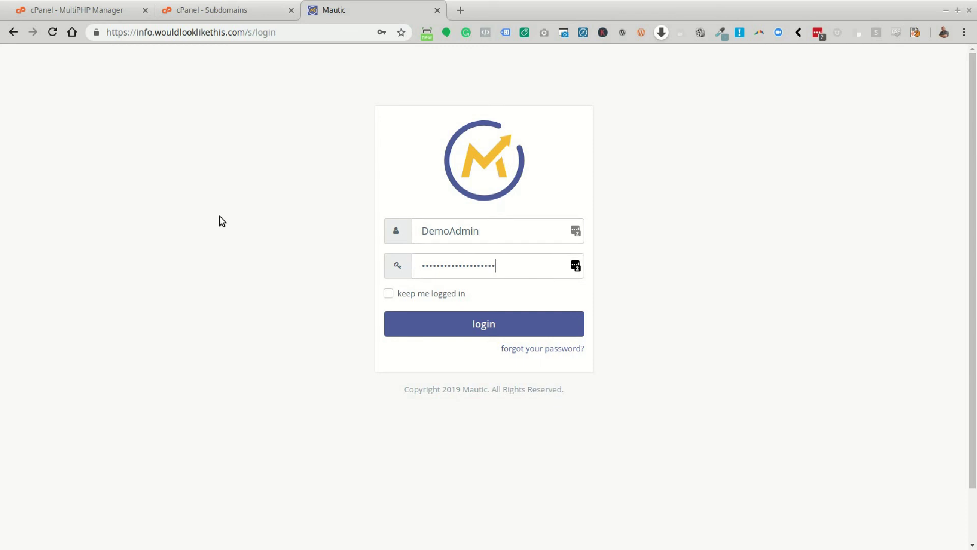
click(487, 325)
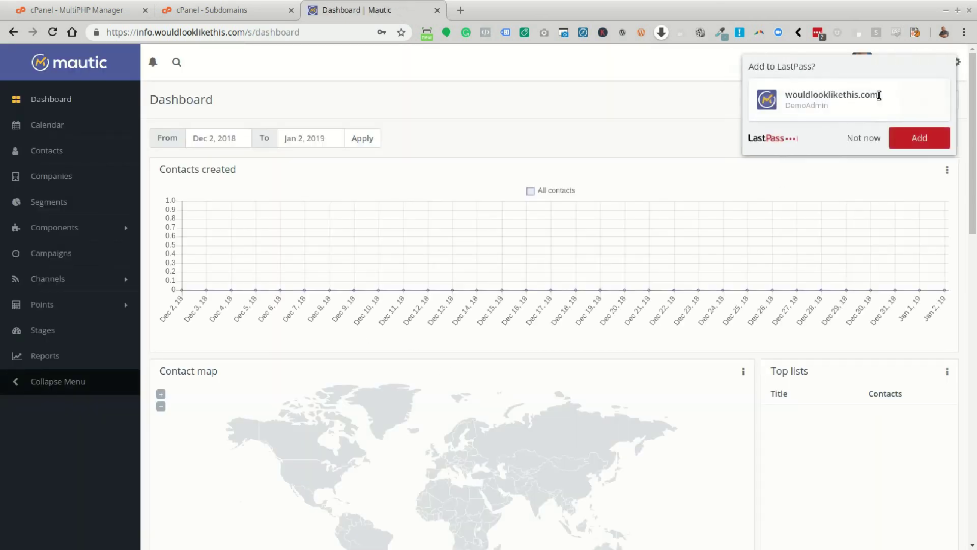
click(857, 137)
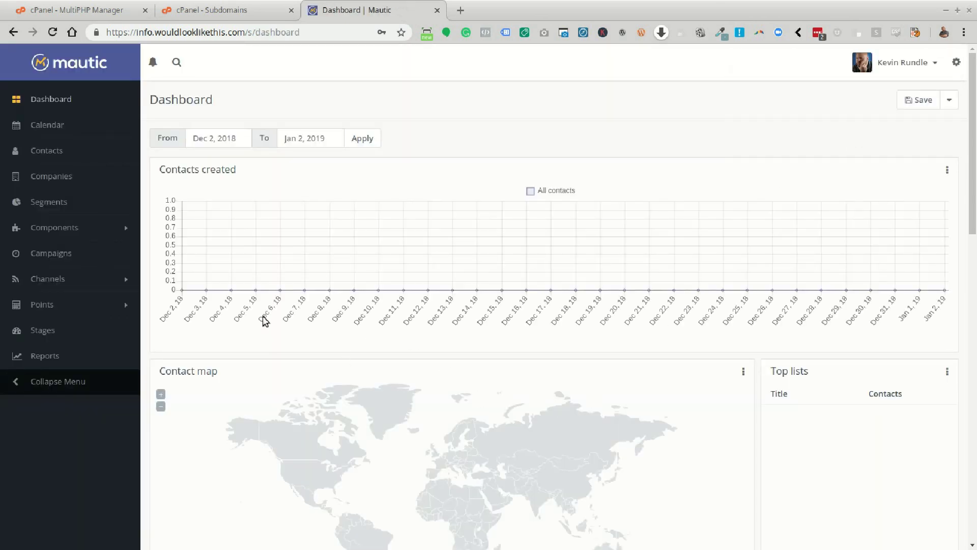